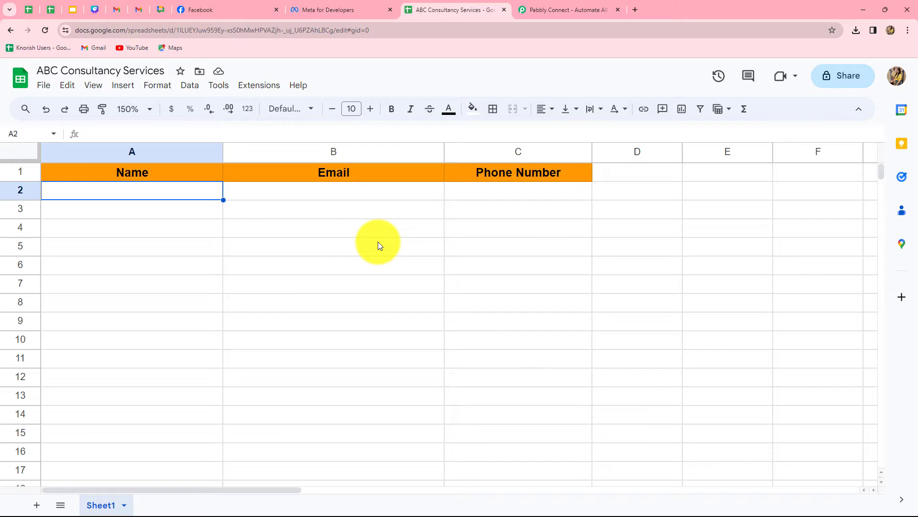
click(196, 10)
click(423, 11)
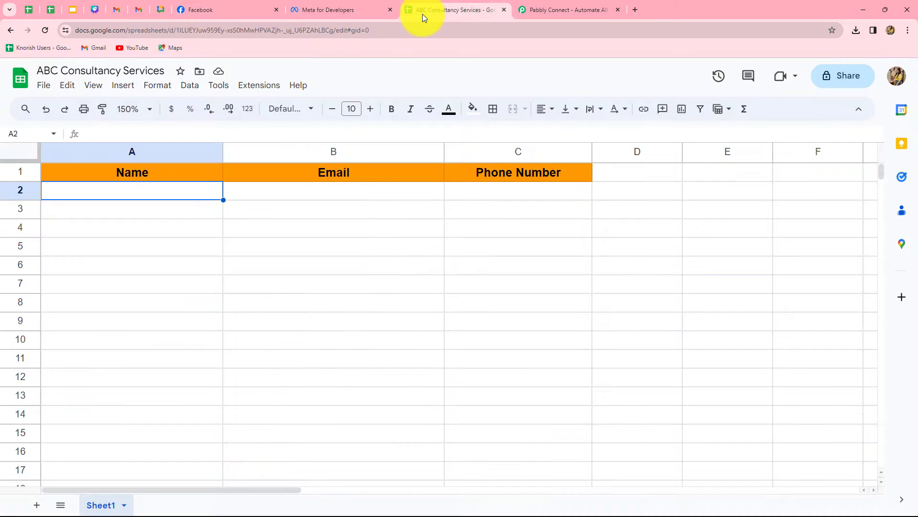
click(535, 13)
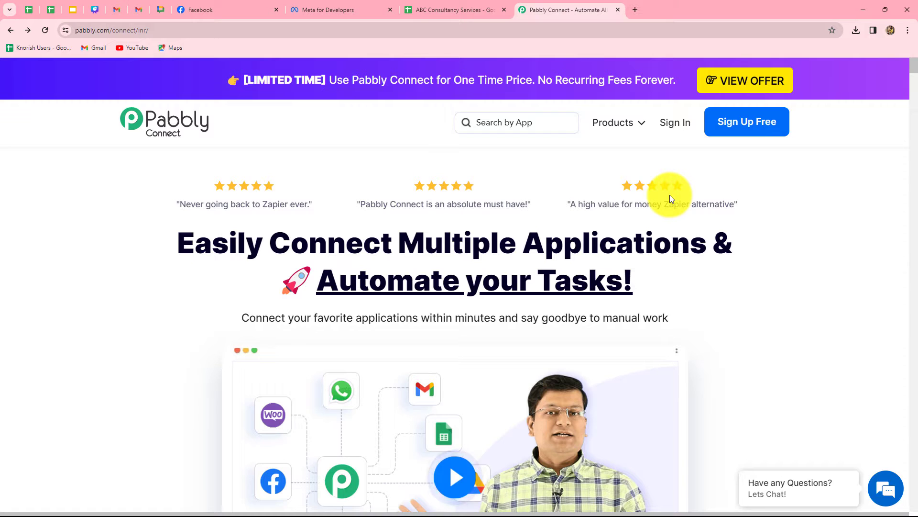
drag(212, 243, 712, 289)
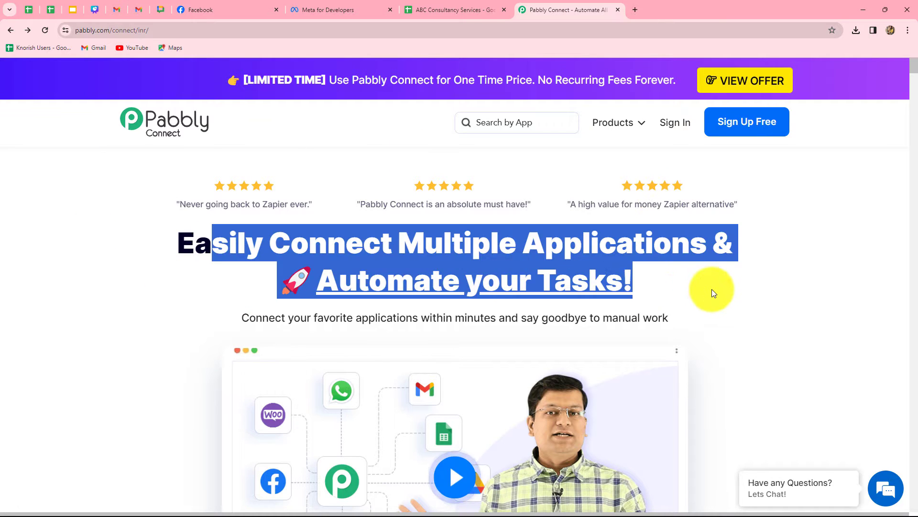
click(713, 287)
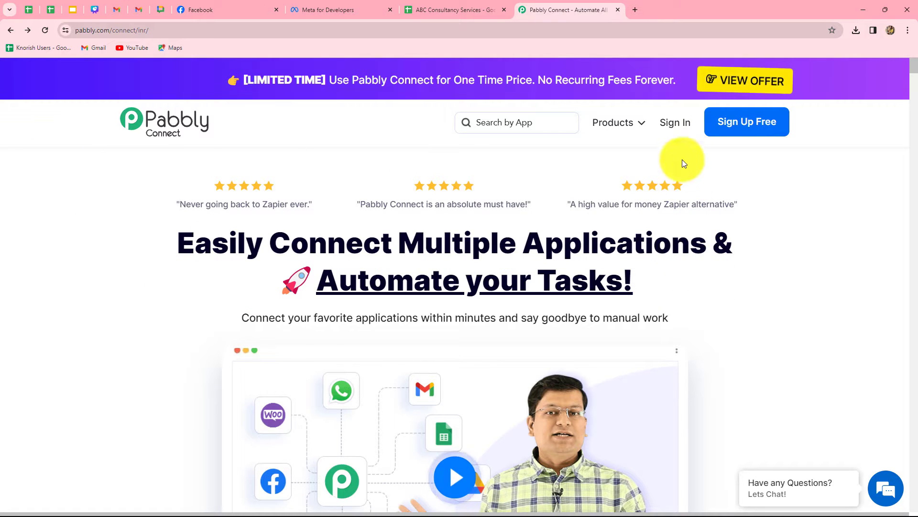
- Sign in to Pabbly and open the Pabbly Connect app
click(680, 125)
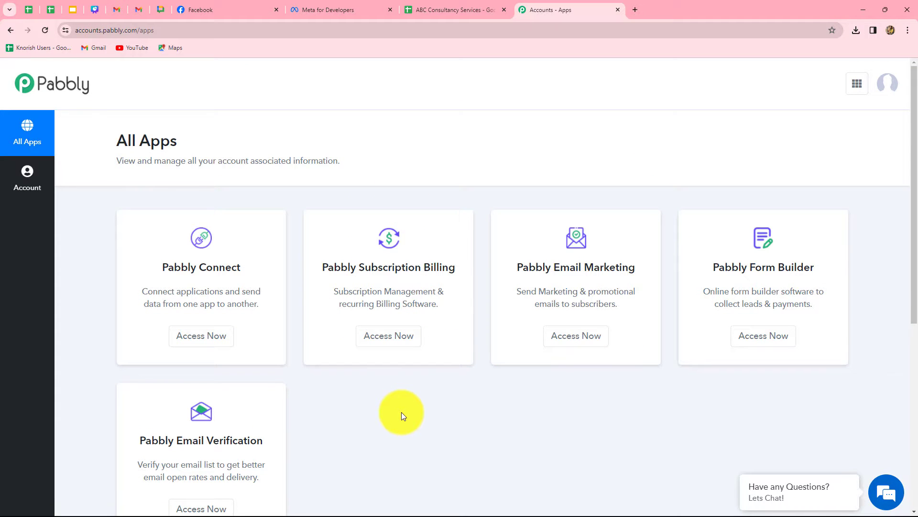
scroll(401, 412, down, 2)
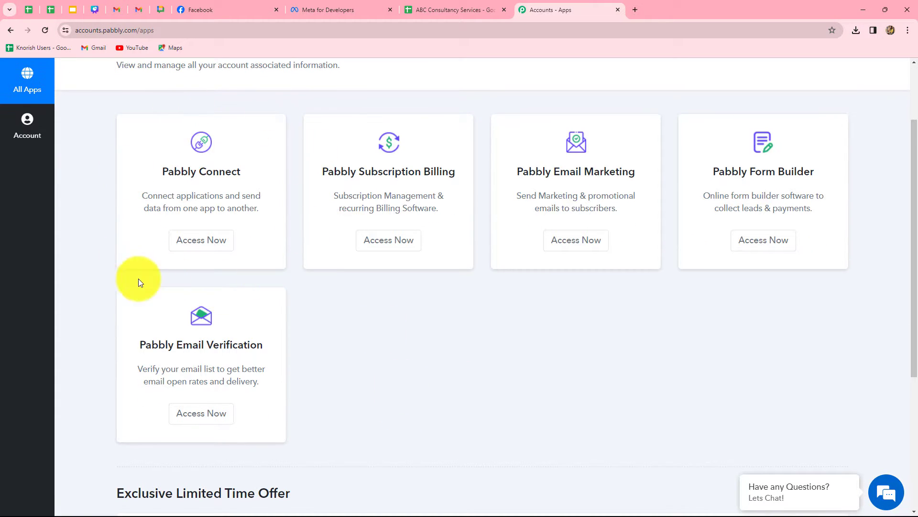
click(181, 249)
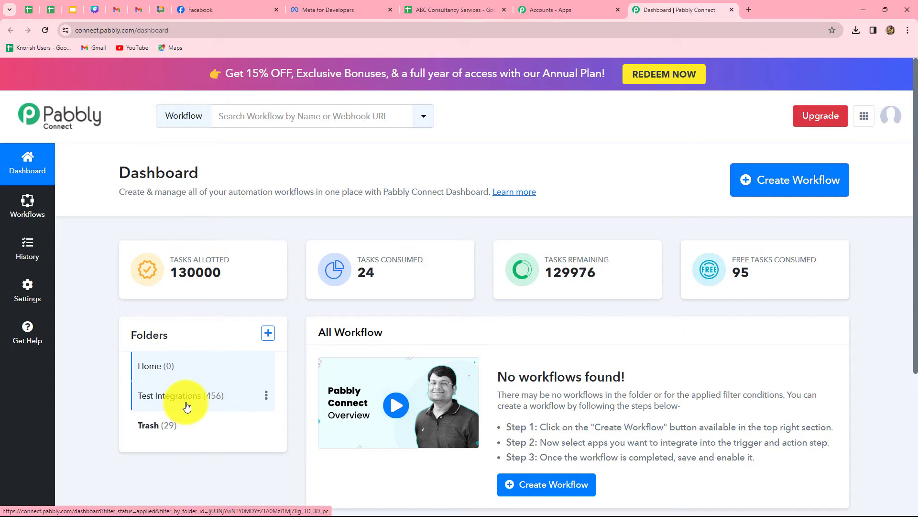
- Create a workflow named 'Add Facebook Leads to Google Sheets (Consultancy Services)' in the Test Integrations folder
click(269, 333)
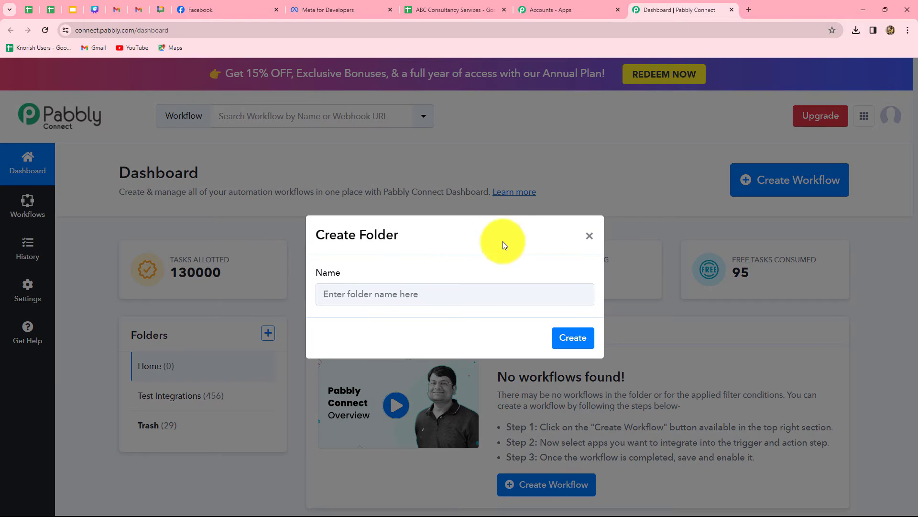
click(589, 235)
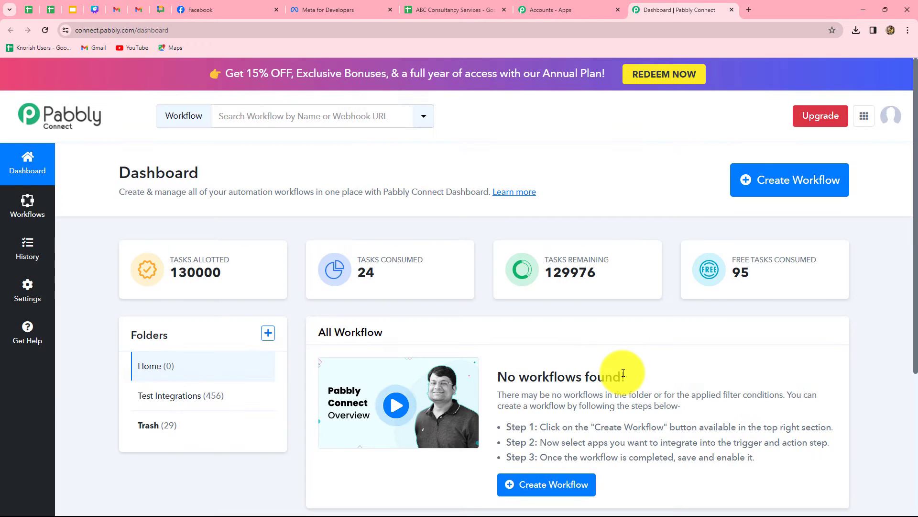
click(762, 193)
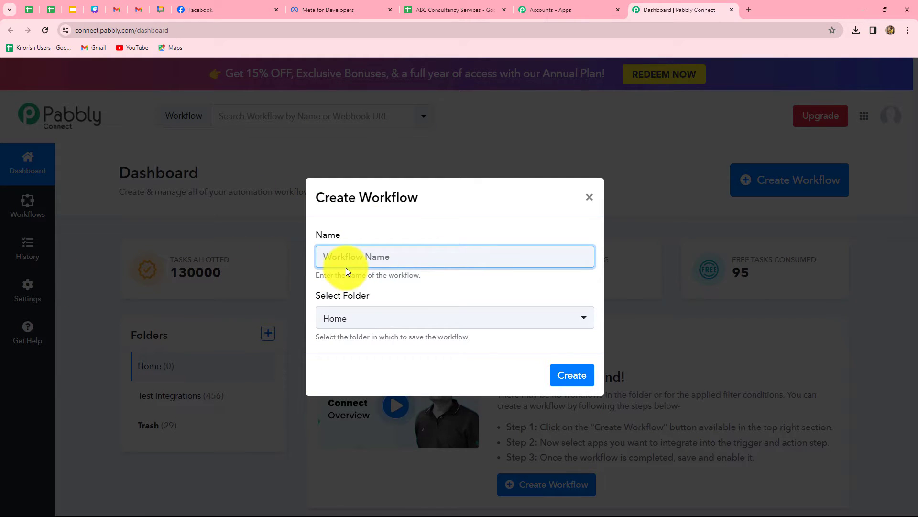
text(Add Facebook Leads to Google Sheets (Consultancy Services))
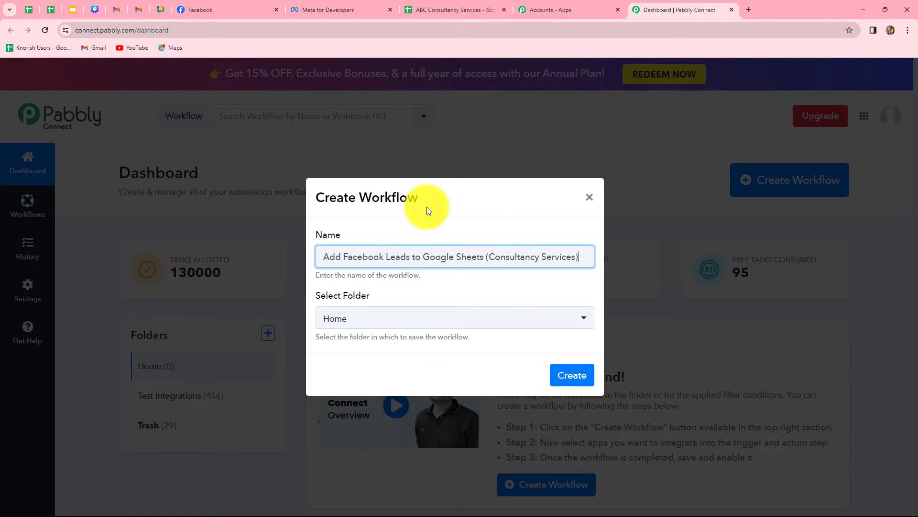
click(491, 326)
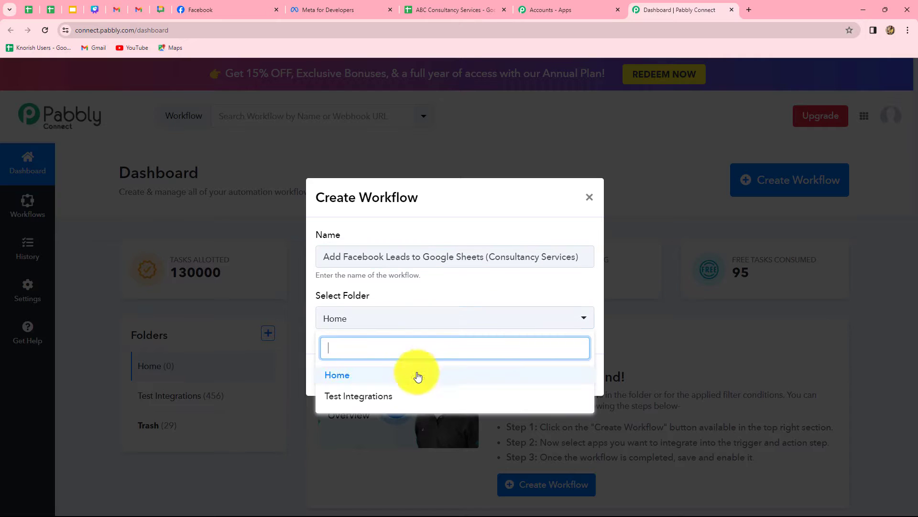
click(351, 401)
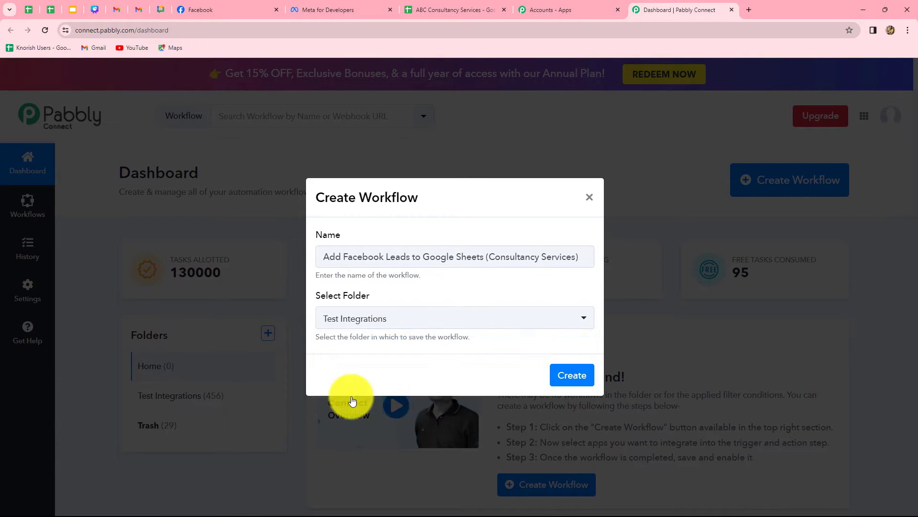
click(573, 377)
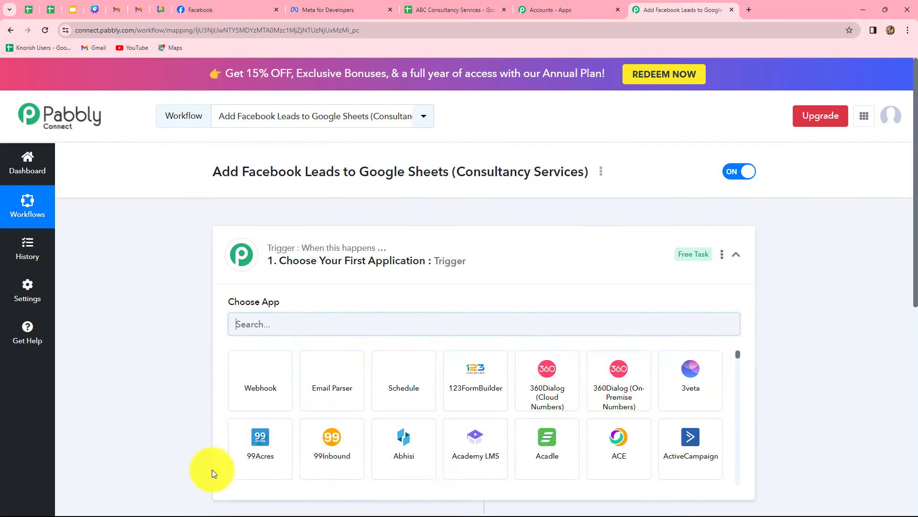
- Choose Facebook Lead Ads as the trigger app with the New Lead (Instant) trigger event
scroll(115, 429, down, 4)
scroll(153, 443, up, 2)
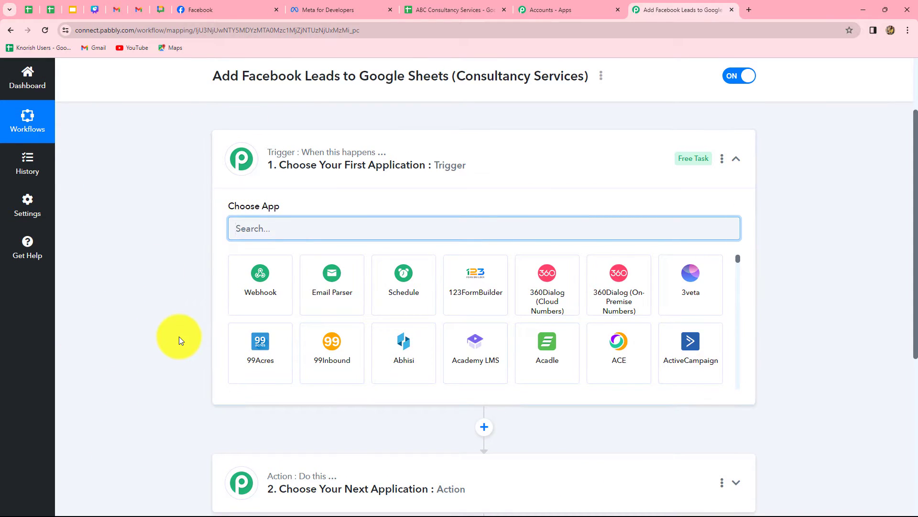
scroll(179, 337, down, 2)
scroll(187, 316, up, 2)
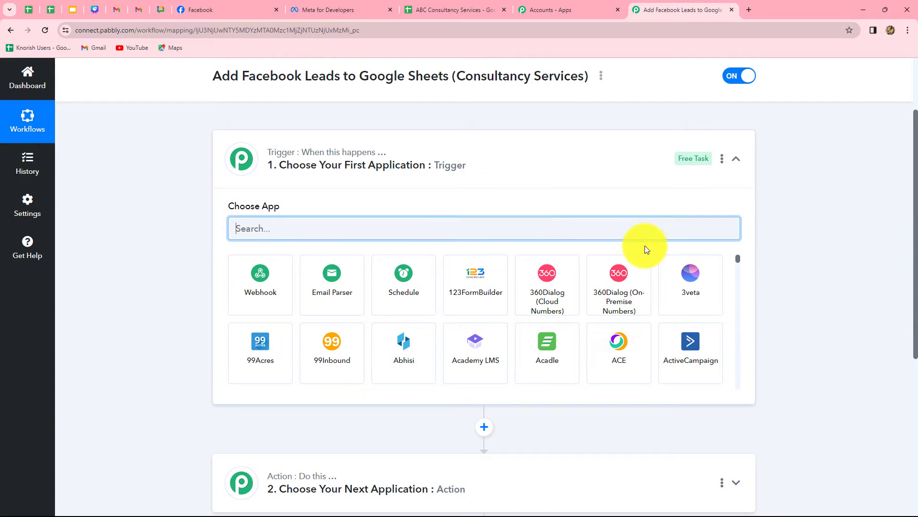
scroll(311, 450, down, 1)
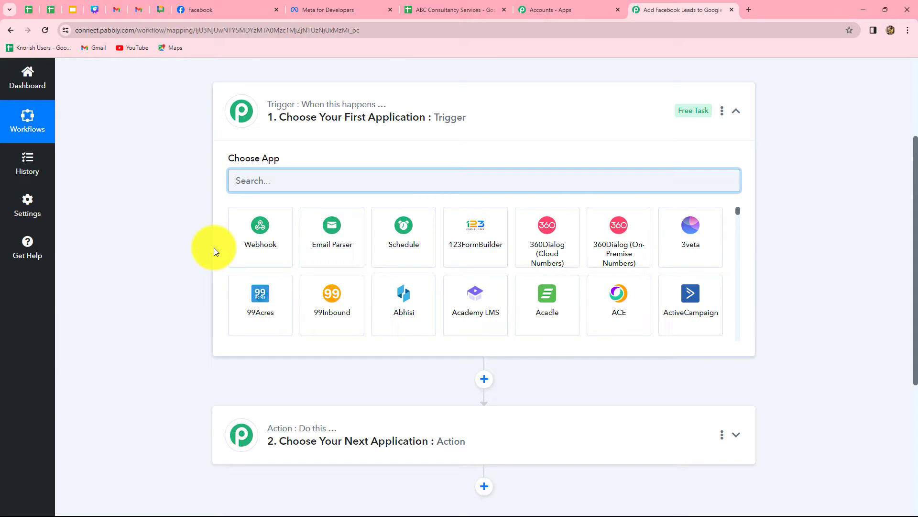
mouse_move(303, 105)
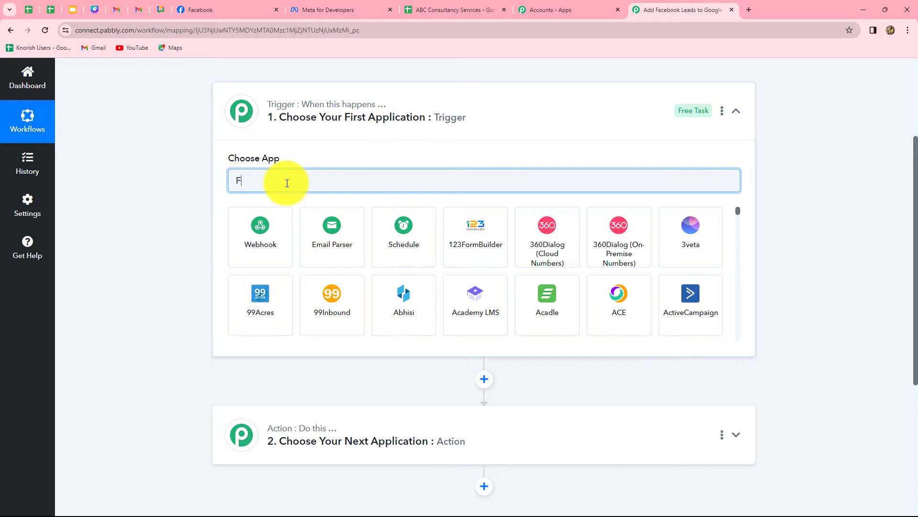
text(ace)
click(333, 250)
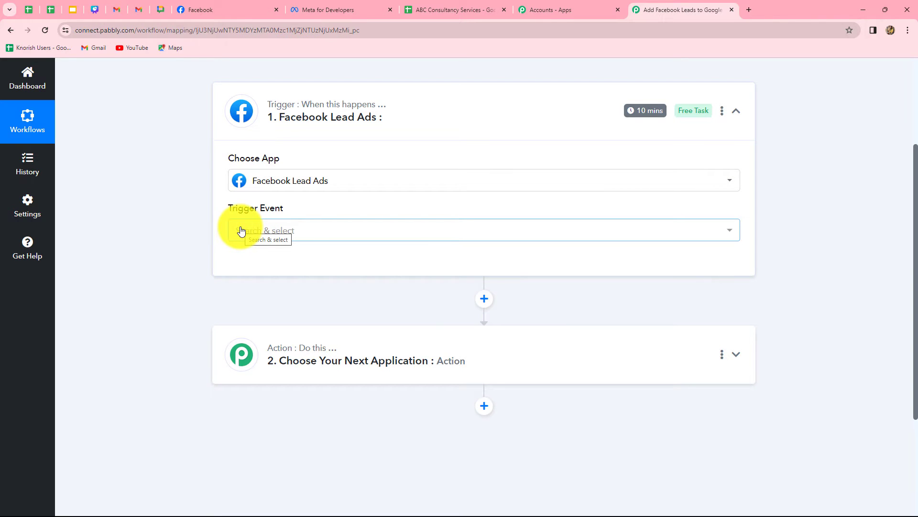
click(241, 231)
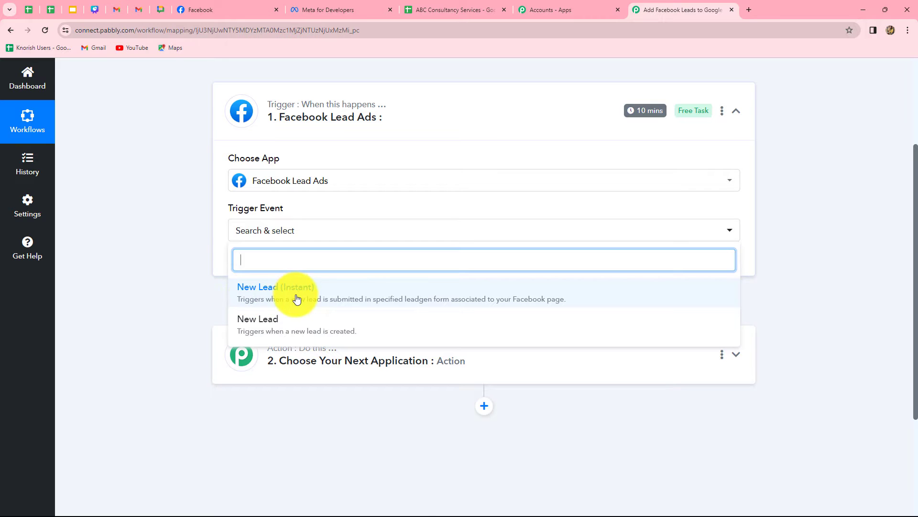
click(277, 298)
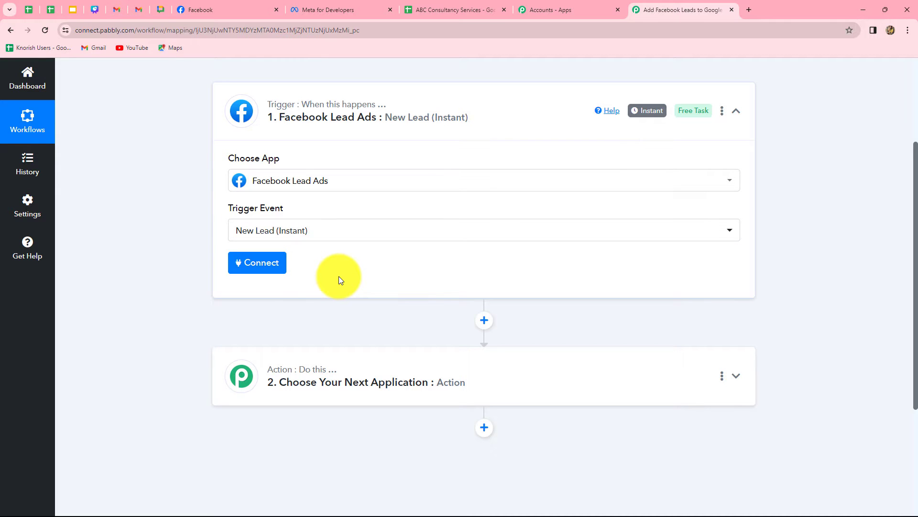
- Add a new Facebook Lead Ads connection and authenticate it
click(266, 266)
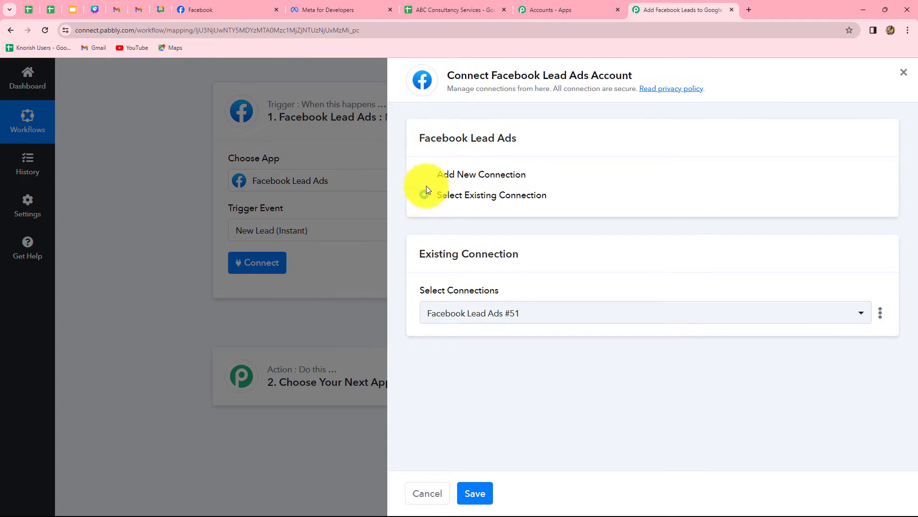
click(427, 177)
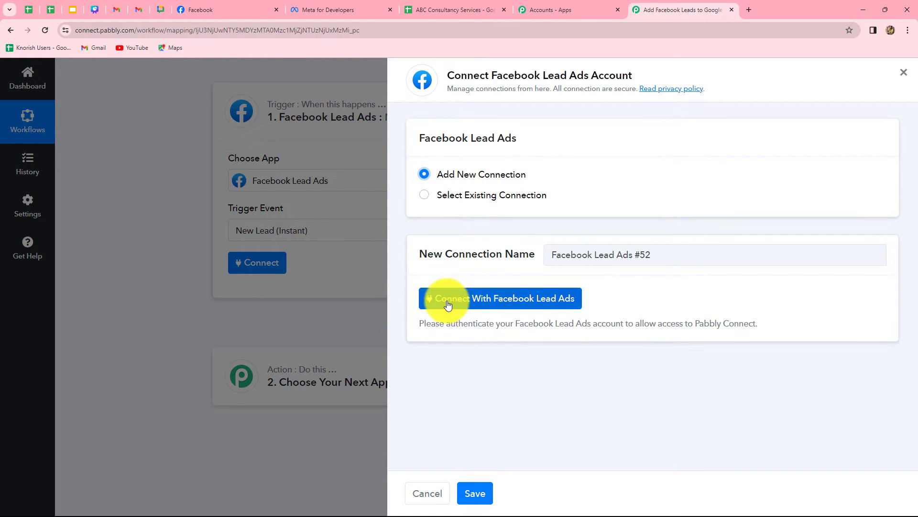
click(547, 304)
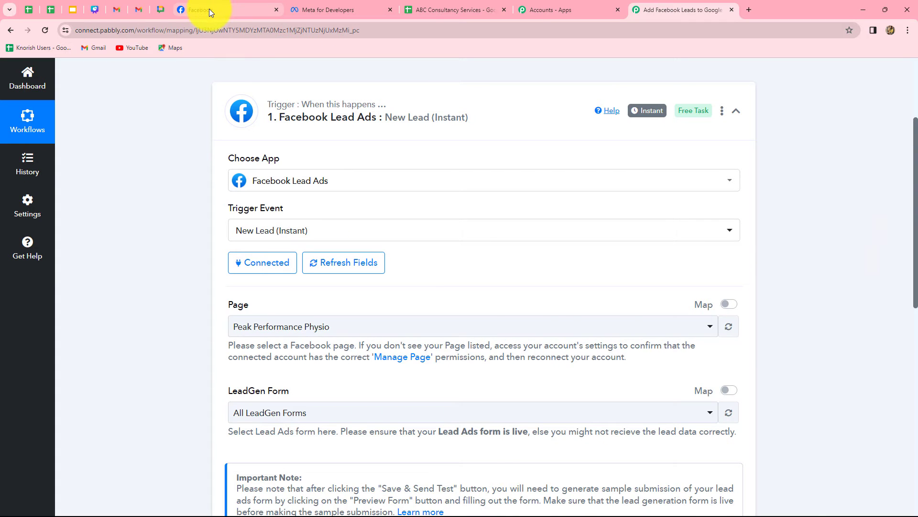
- Select ABC Finance Company as the Facebook page for the trigger
click(209, 8)
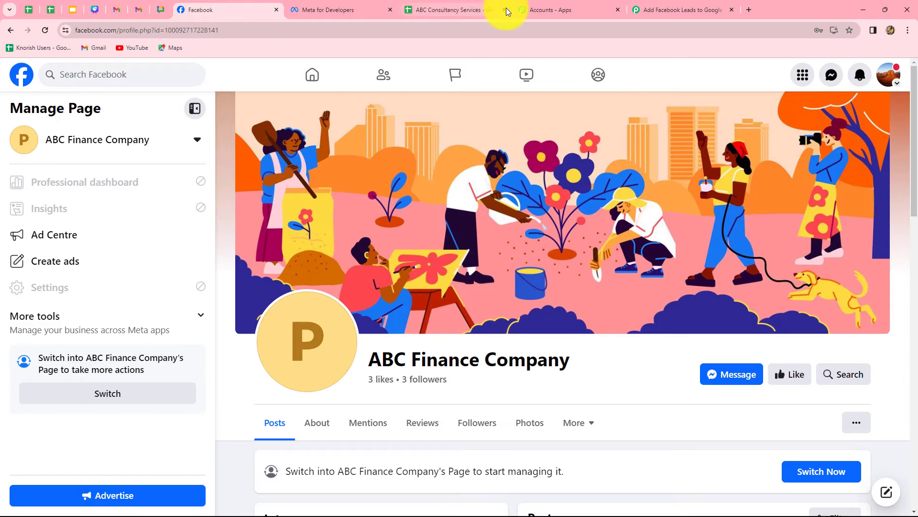
click(664, 3)
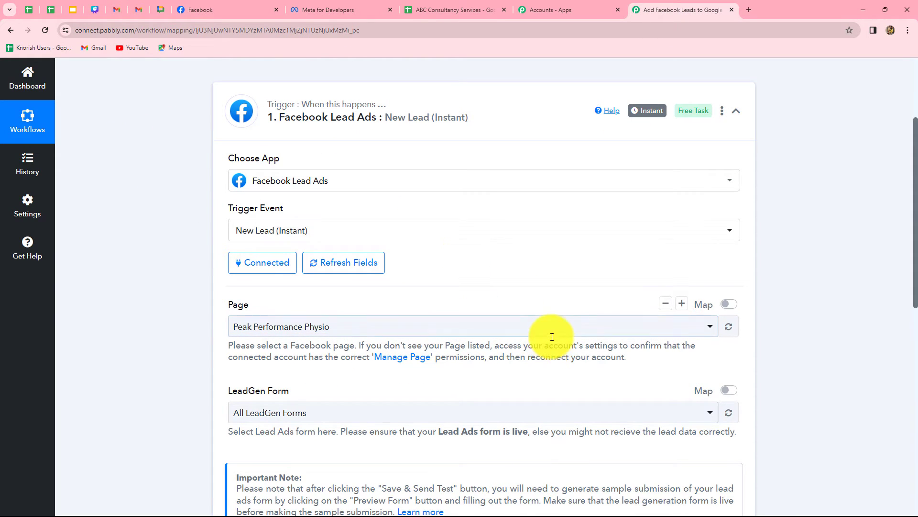
scroll(552, 344, down, 3)
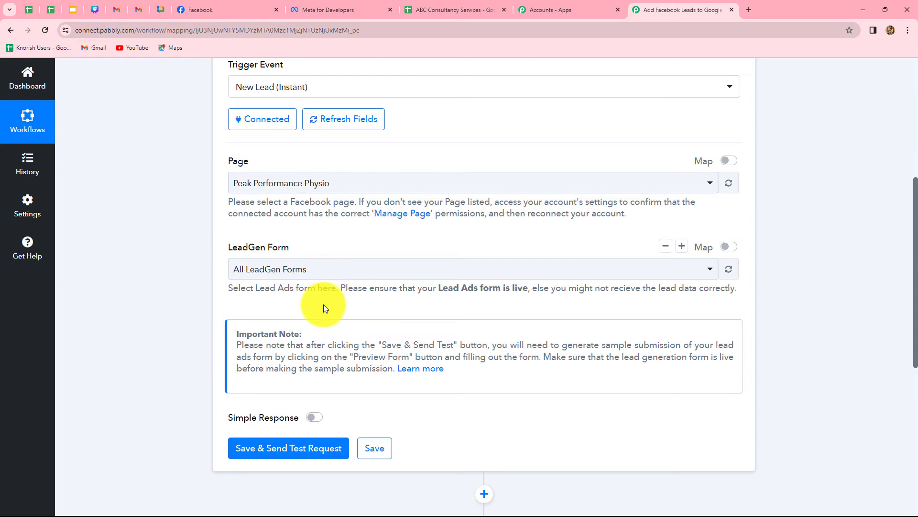
click(237, 9)
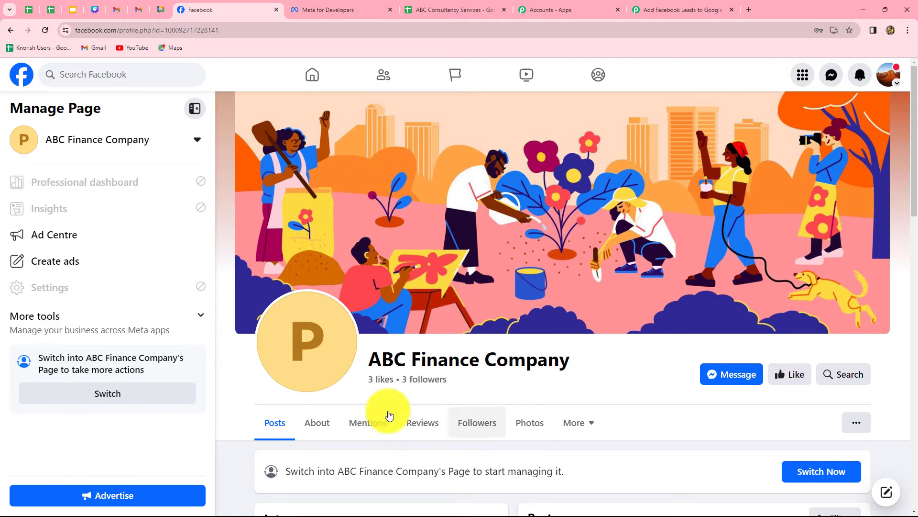
click(689, 9)
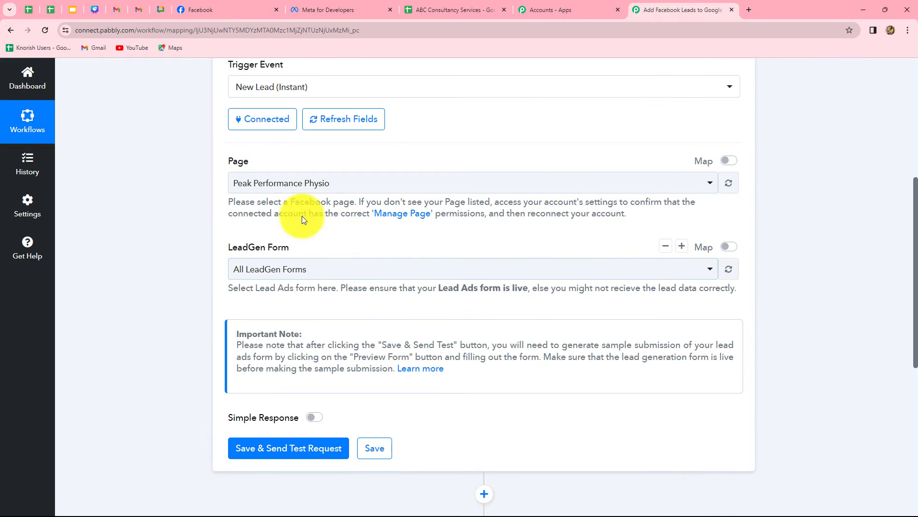
click(355, 183)
text(Ab)
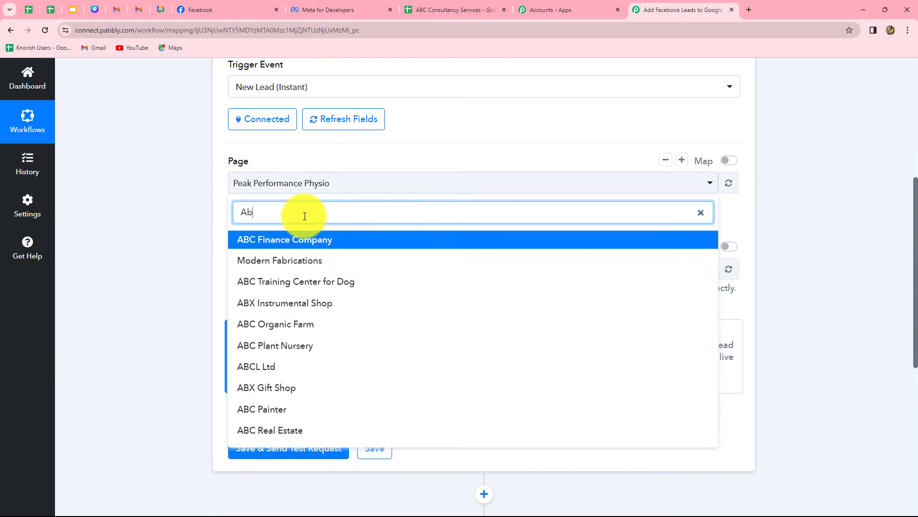
text(c)
click(297, 239)
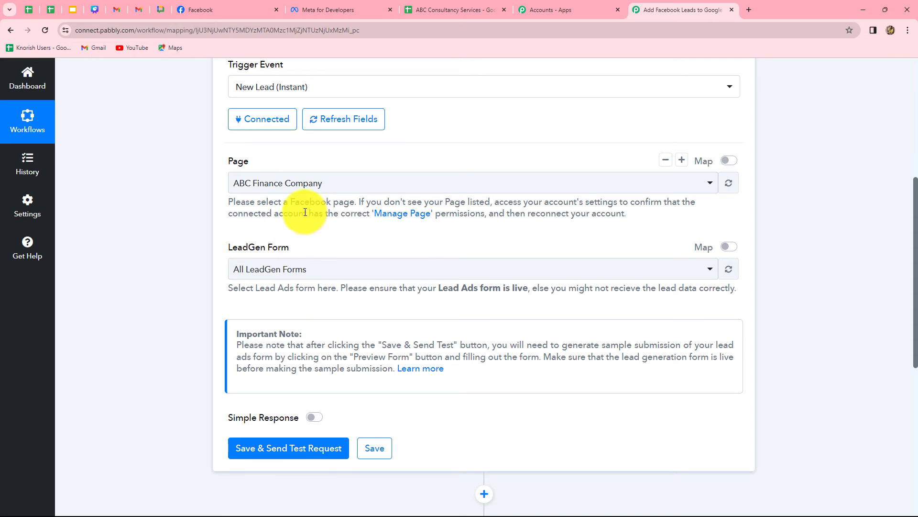
- Choose New Lead Form as the LeadGen form, then save and send a test request
click(320, 268)
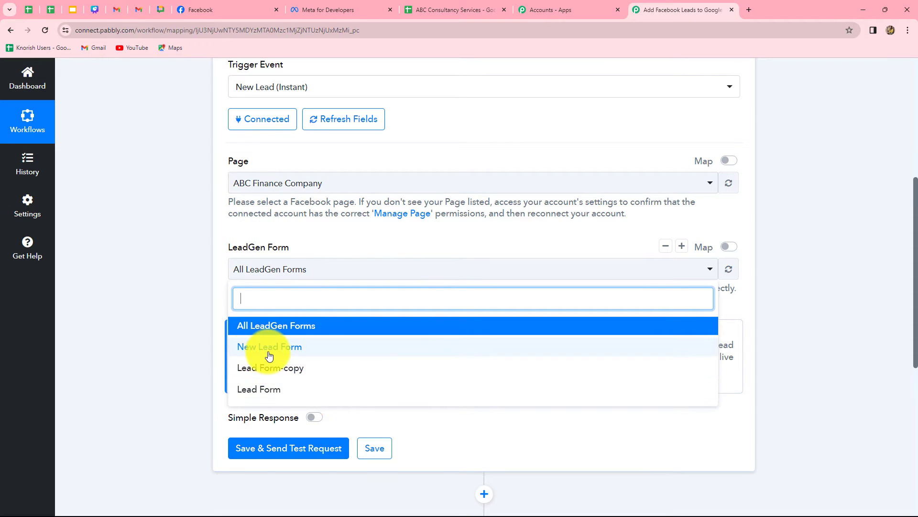
click(303, 349)
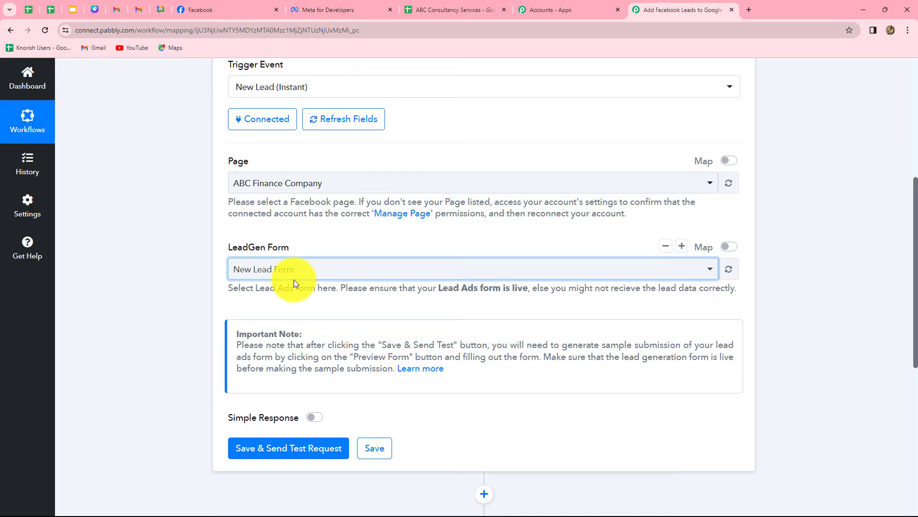
scroll(306, 356, down, 5)
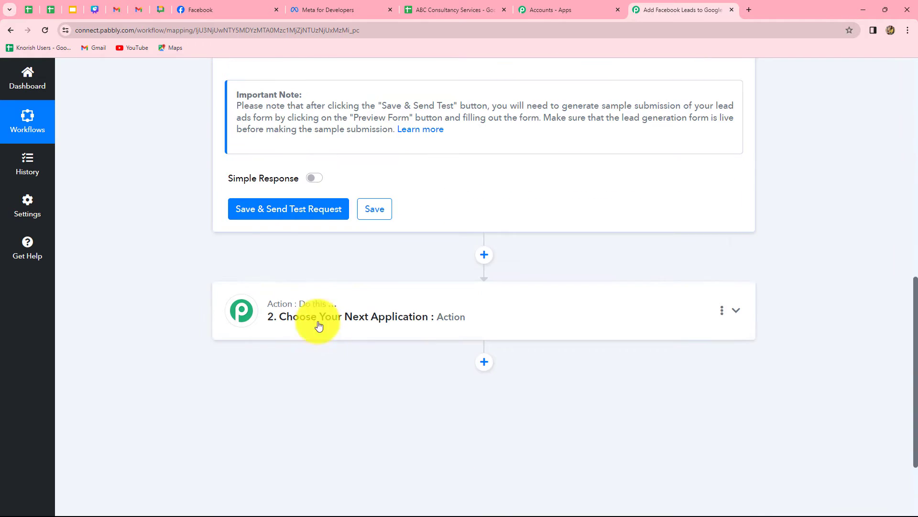
scroll(293, 272, up, 3)
click(275, 353)
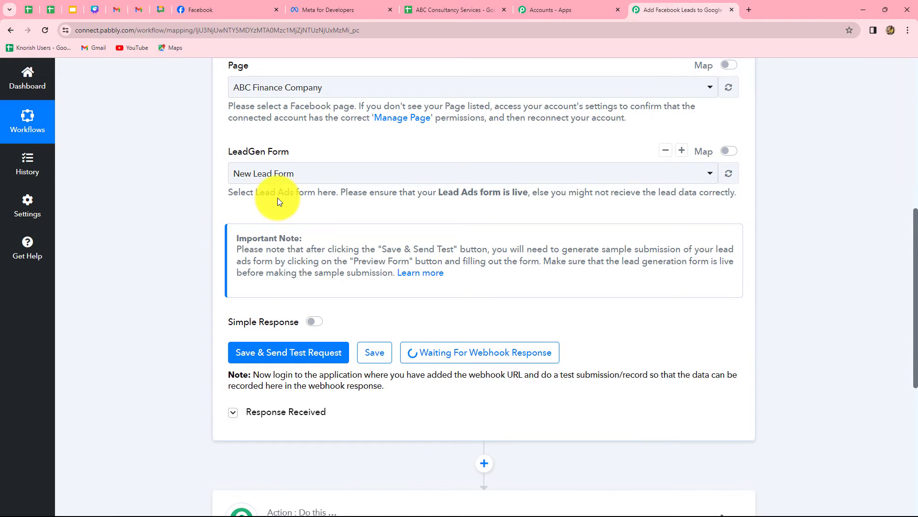
- Open the Lead Ads testing tool from the Meta for Developers tools list
click(341, 10)
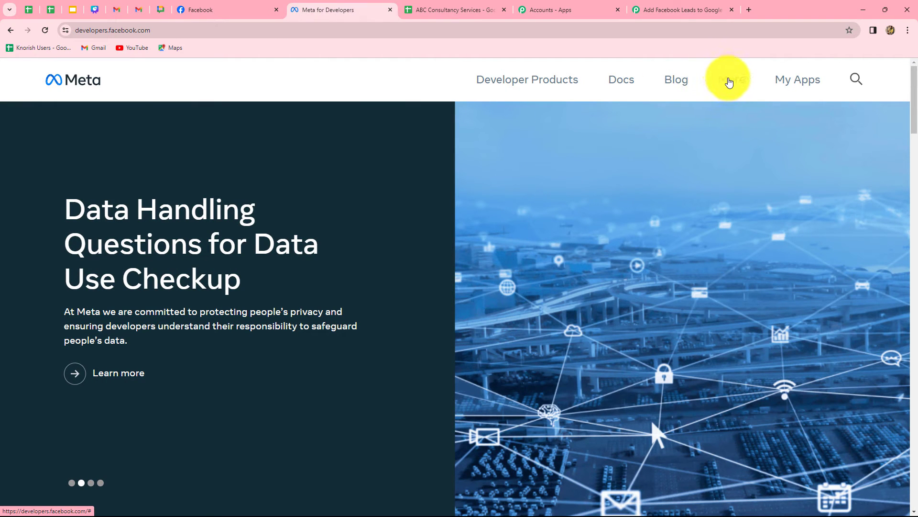
click(730, 81)
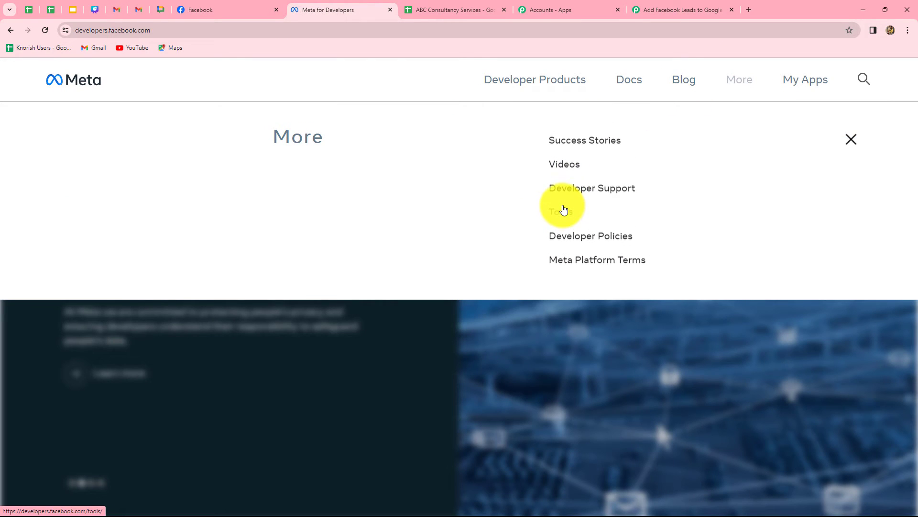
click(562, 214)
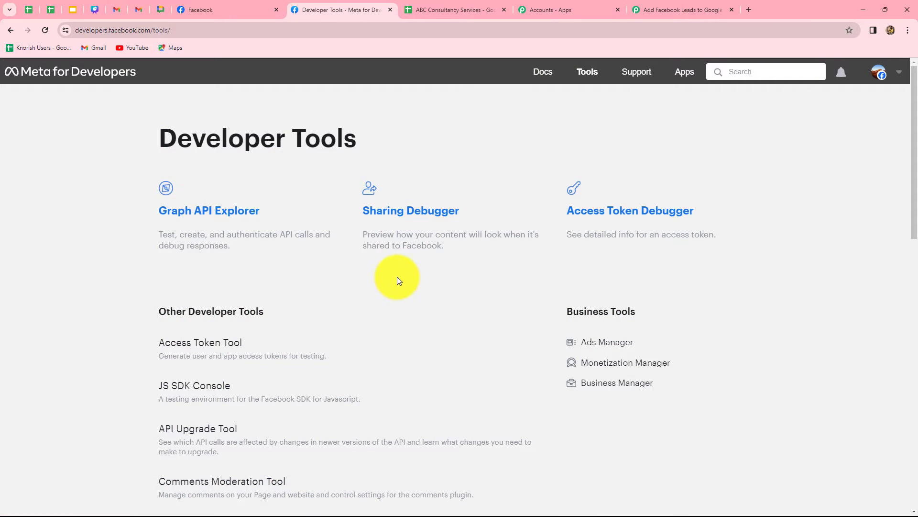
scroll(399, 281, down, 1)
scroll(398, 280, down, 6)
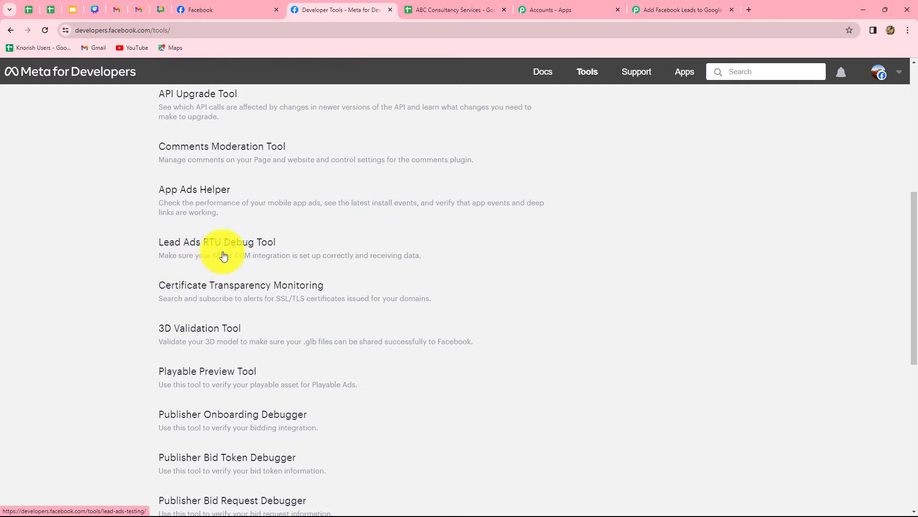
click(249, 243)
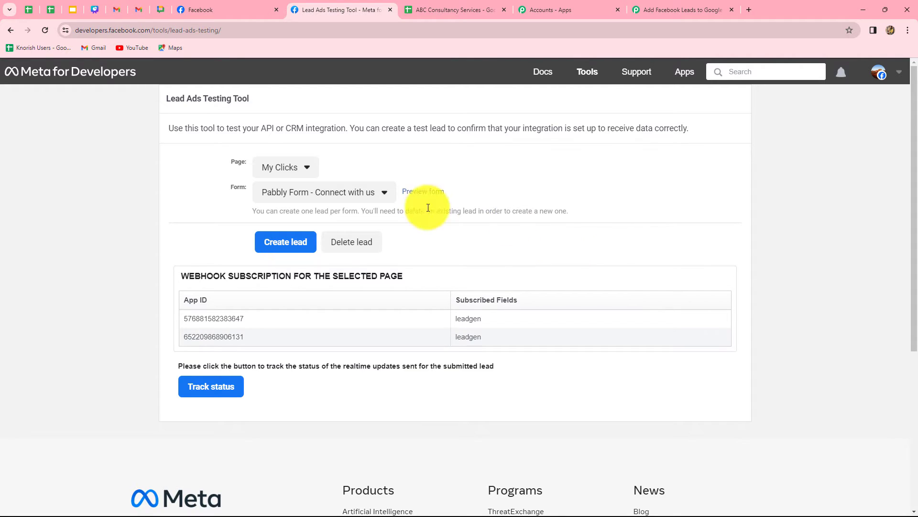
- Select the ABC Finance Company page with New Lead Form in the testing tool and delete the existing test lead
click(287, 168)
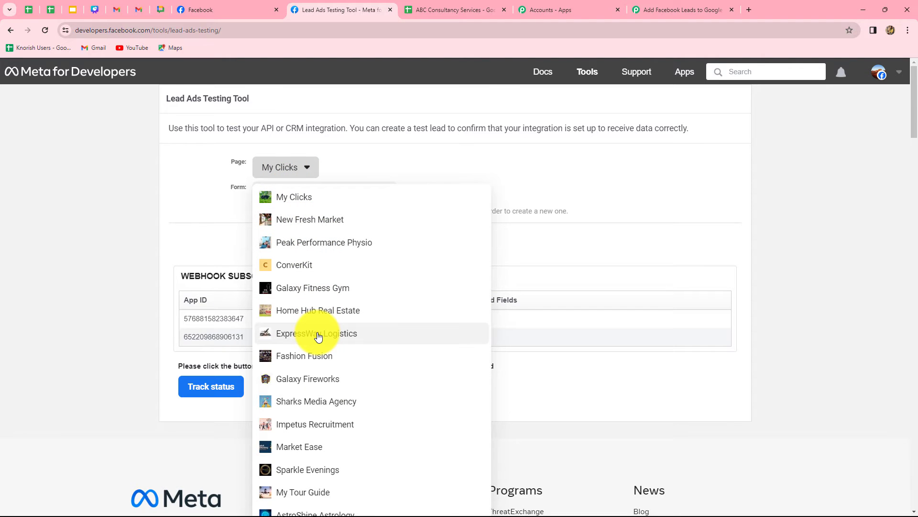
scroll(318, 336, down, 4)
click(299, 396)
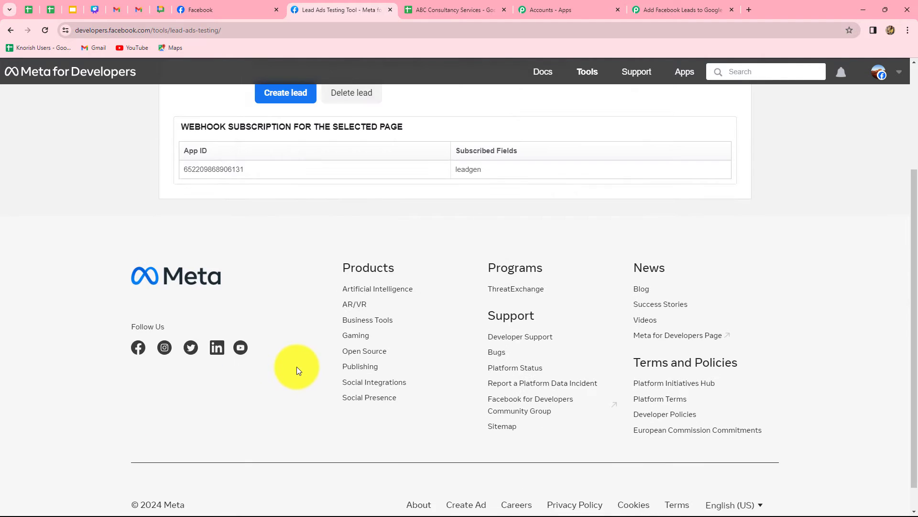
scroll(296, 366, up, 3)
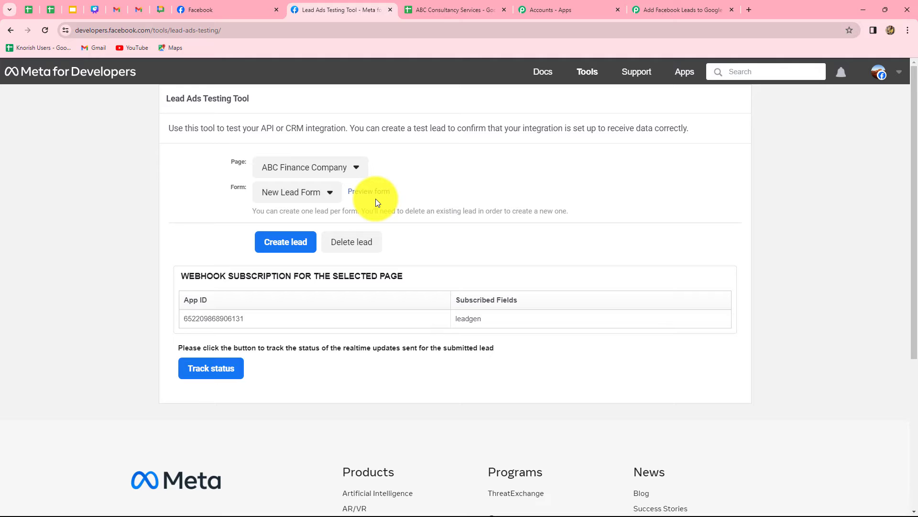
drag(256, 211, 480, 218)
click(481, 215)
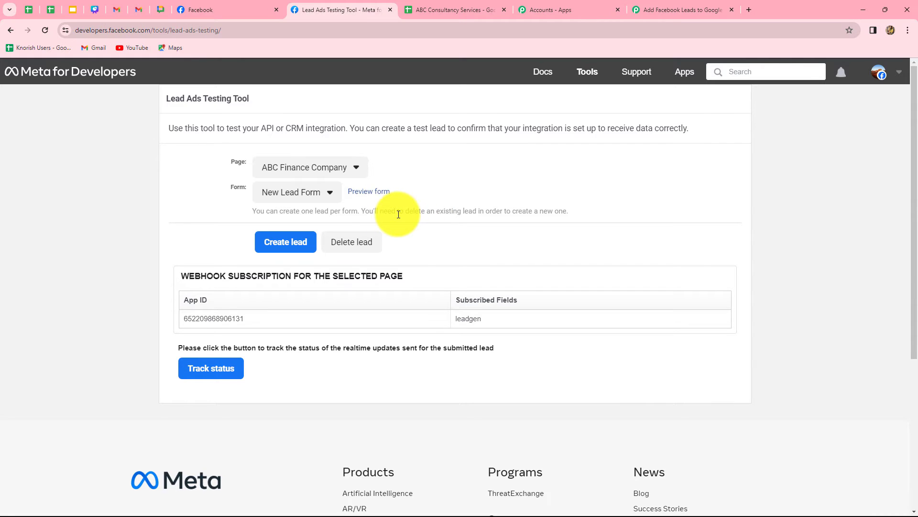
click(368, 248)
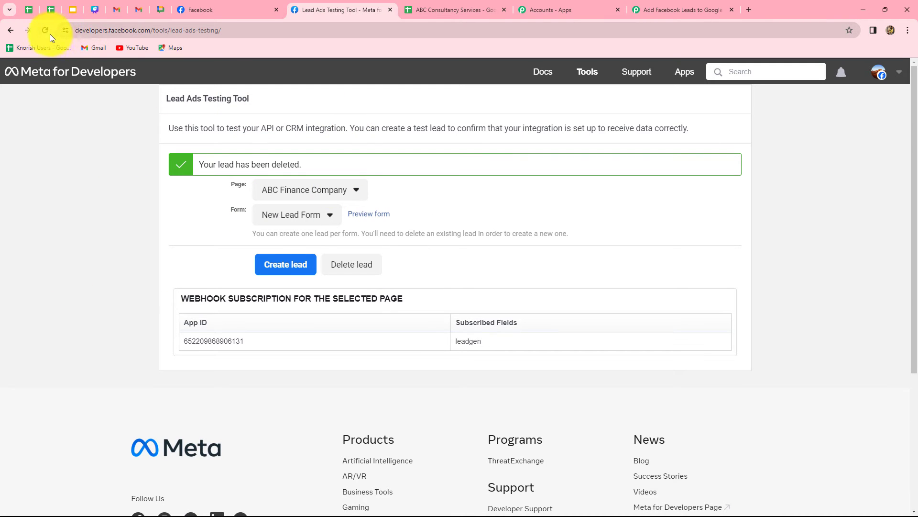
- Reload the testing tool, reselect the ABC Finance Company page and open the form preview
click(43, 30)
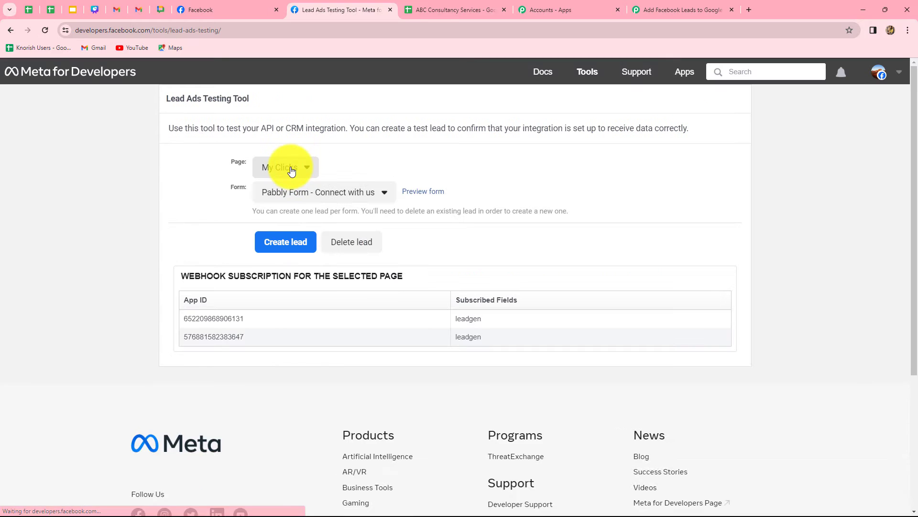
click(291, 171)
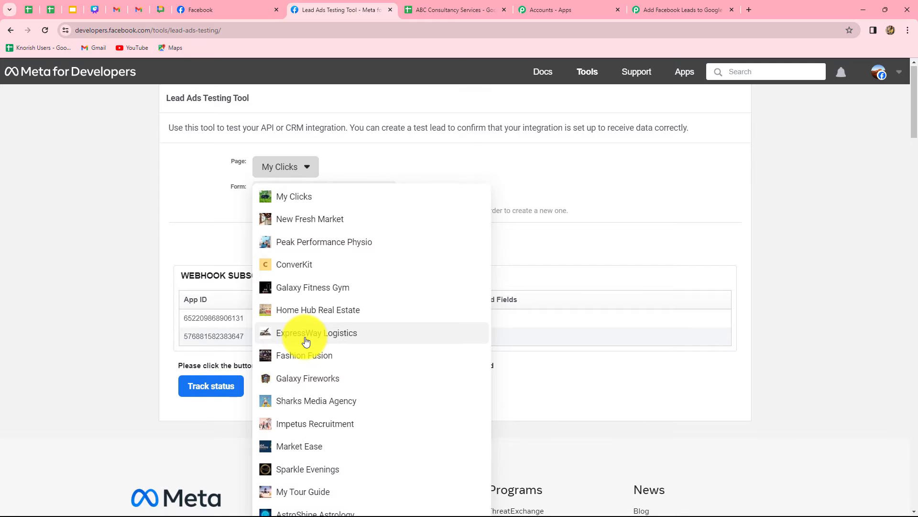
scroll(306, 341, down, 2)
click(299, 436)
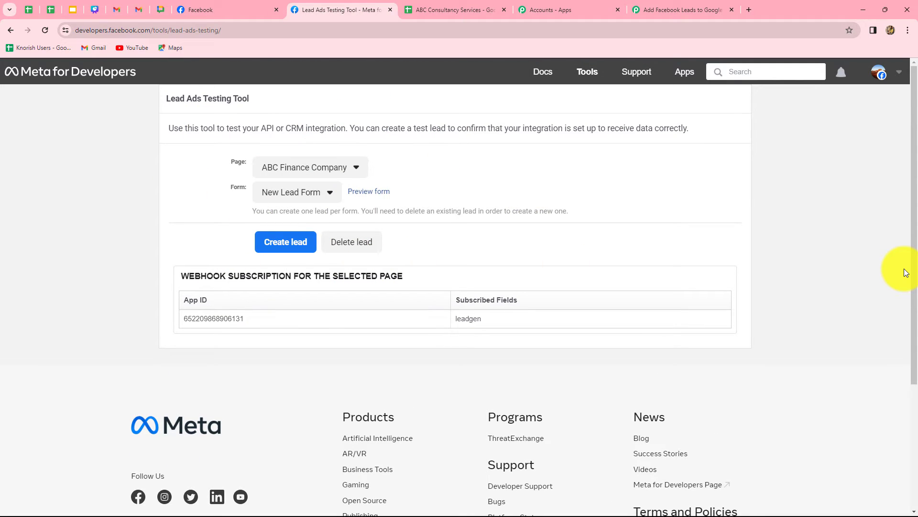
click(367, 193)
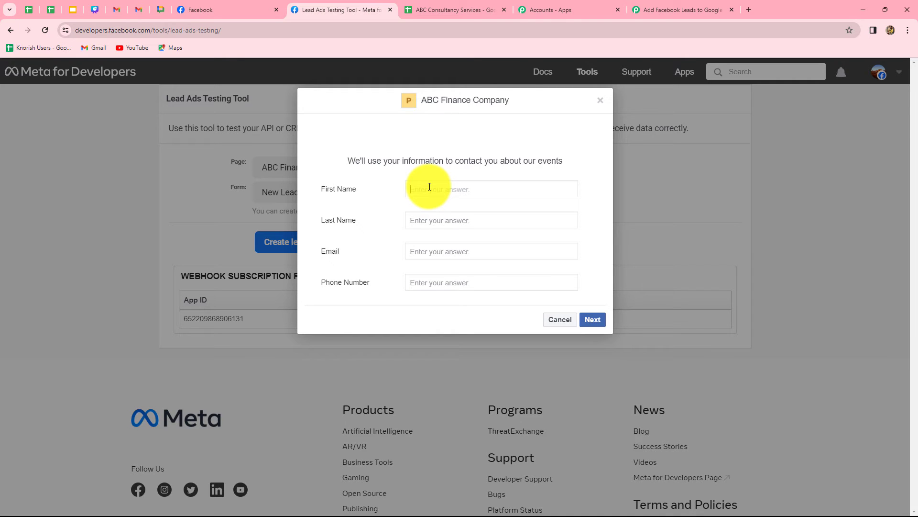
- Fill in a test lead with first name Test, last name User, a test e-mail and phone number, and submit it
text(Test)
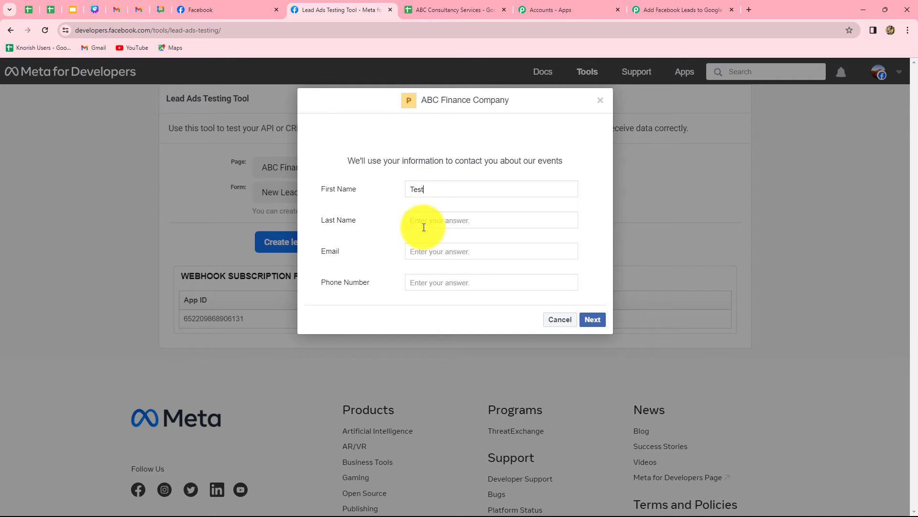
click(423, 221)
text(User)
click(423, 249)
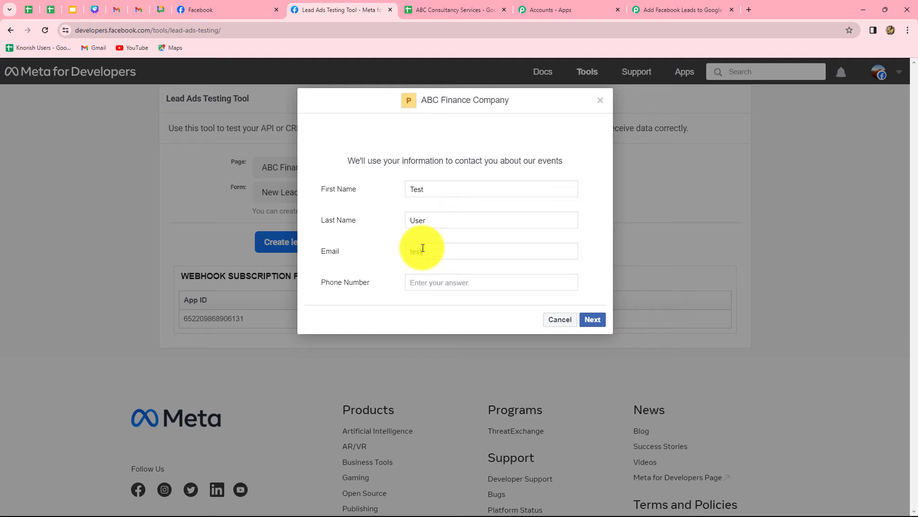
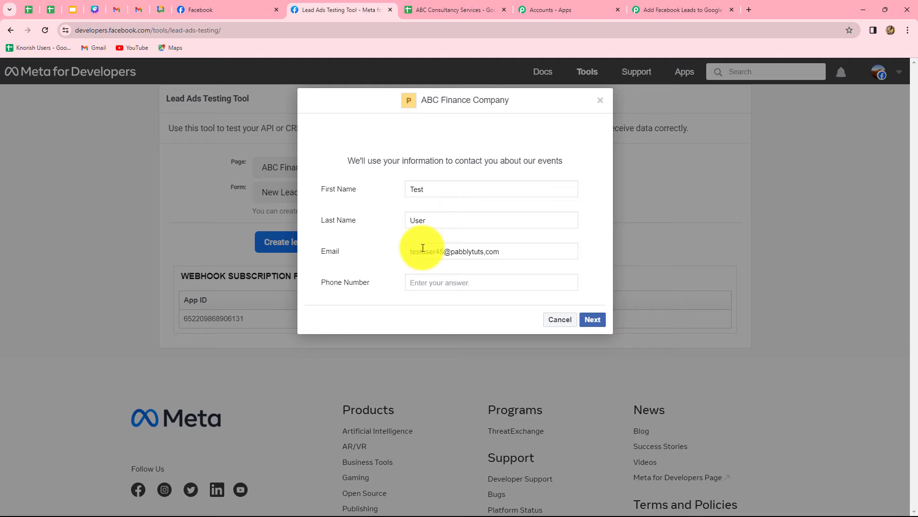
click(428, 281)
text(9090909090)
click(586, 324)
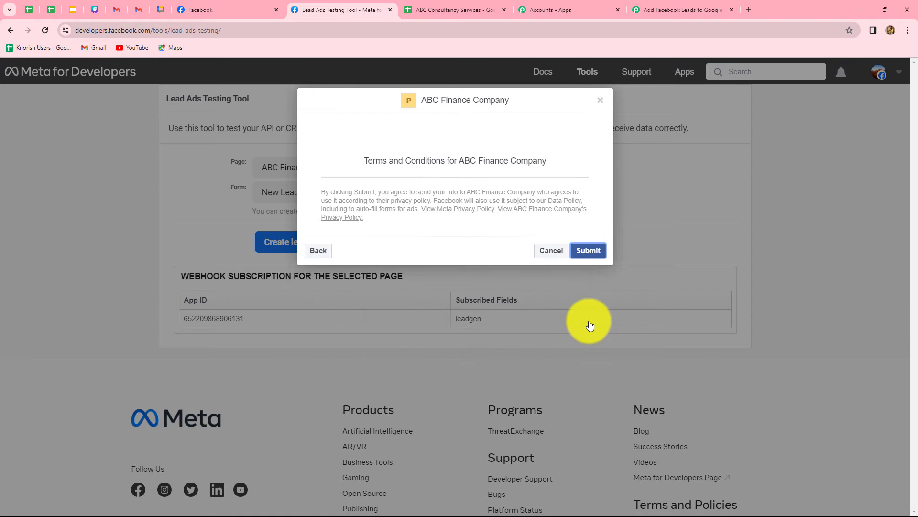
click(583, 255)
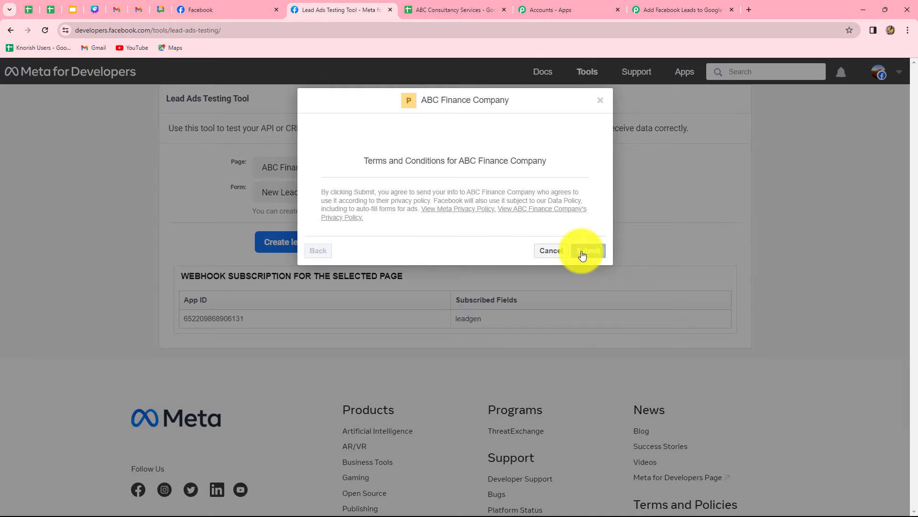
click(601, 106)
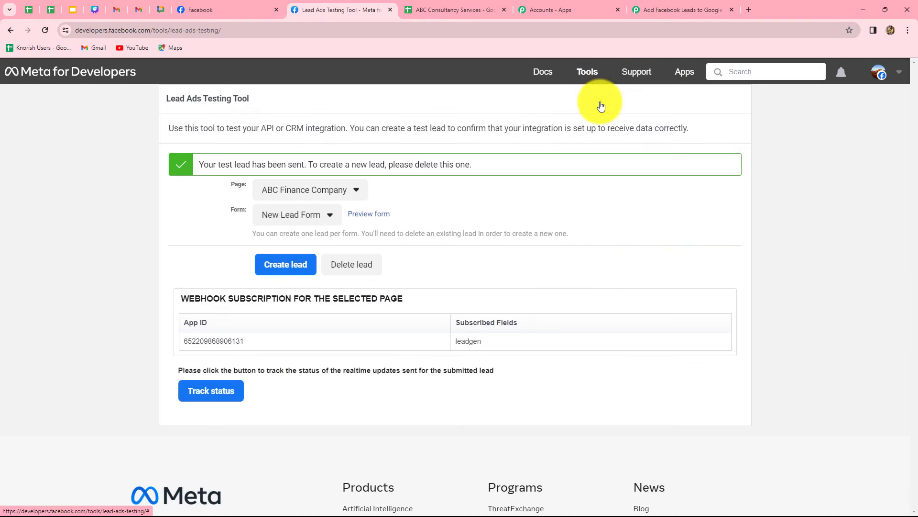
- Return to the workflow and set the action to Google Sheets with the Add New Row event
click(647, 11)
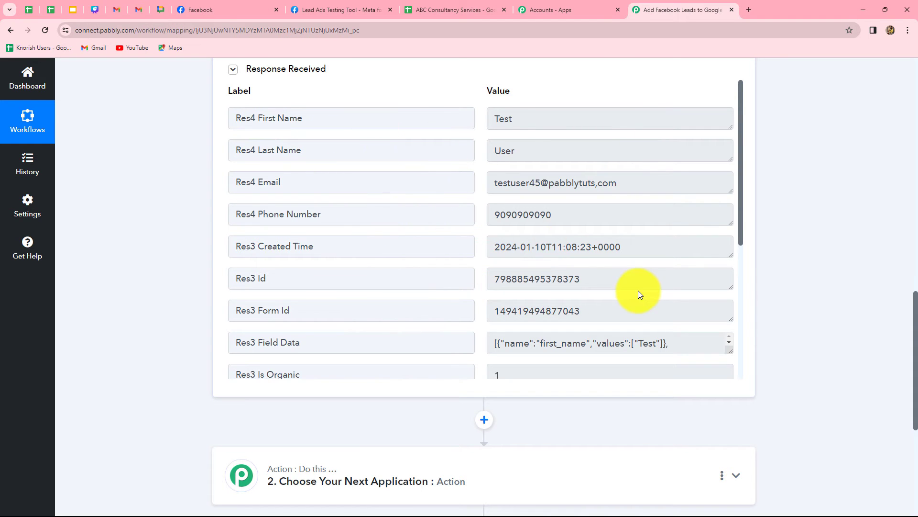
scroll(638, 294, down, 5)
scroll(638, 294, up, 5)
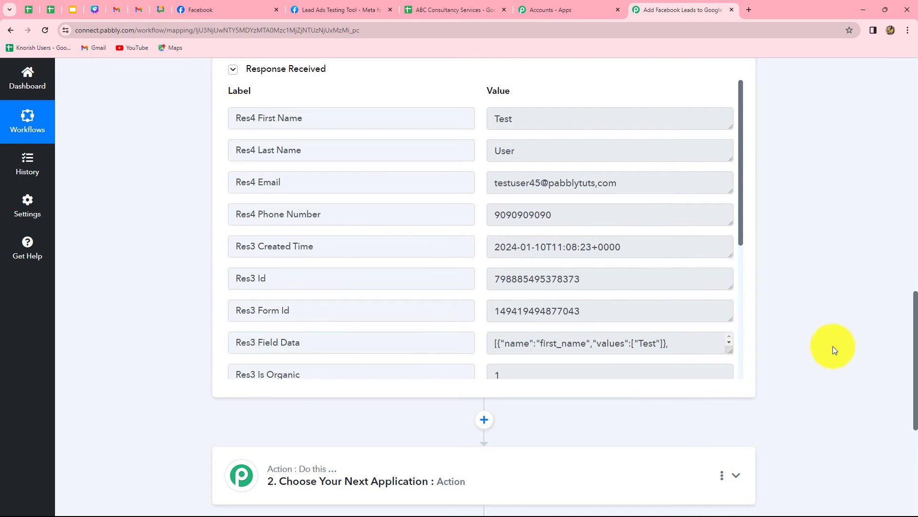
scroll(833, 347, down, 2)
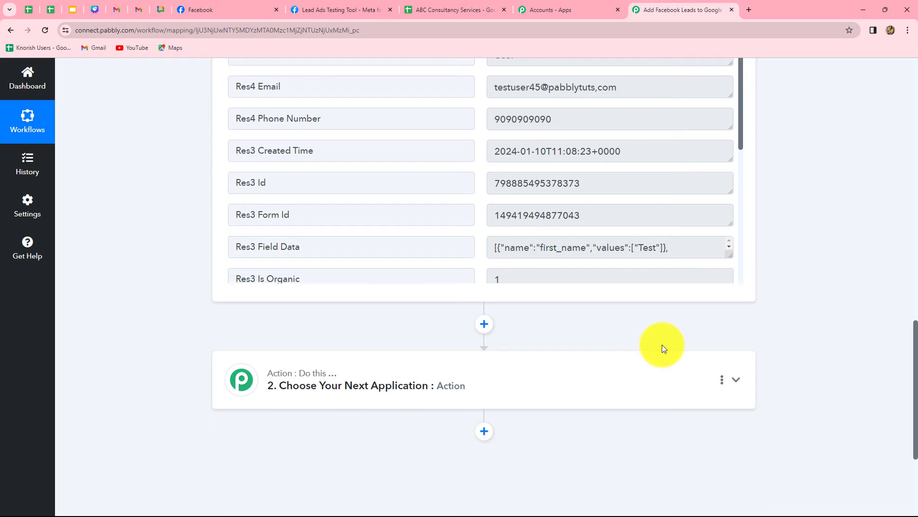
scroll(662, 348, down, 2)
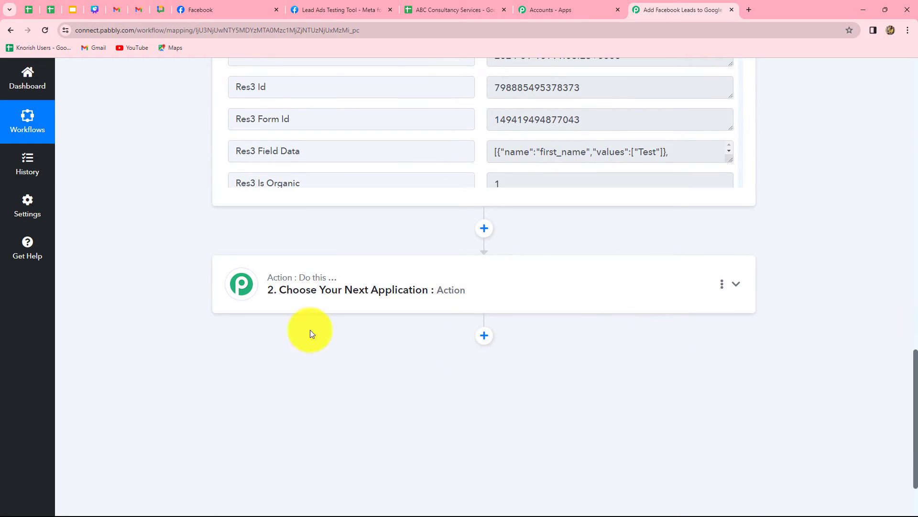
click(460, 285)
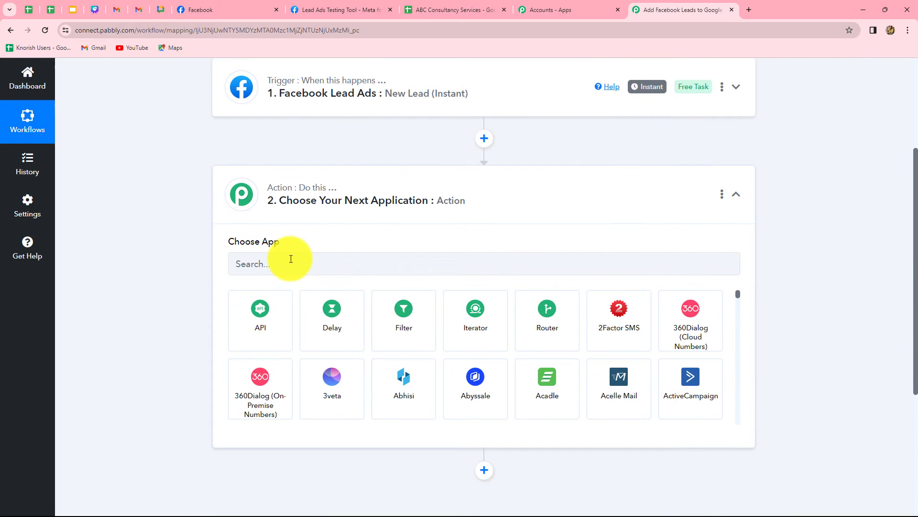
click(291, 259)
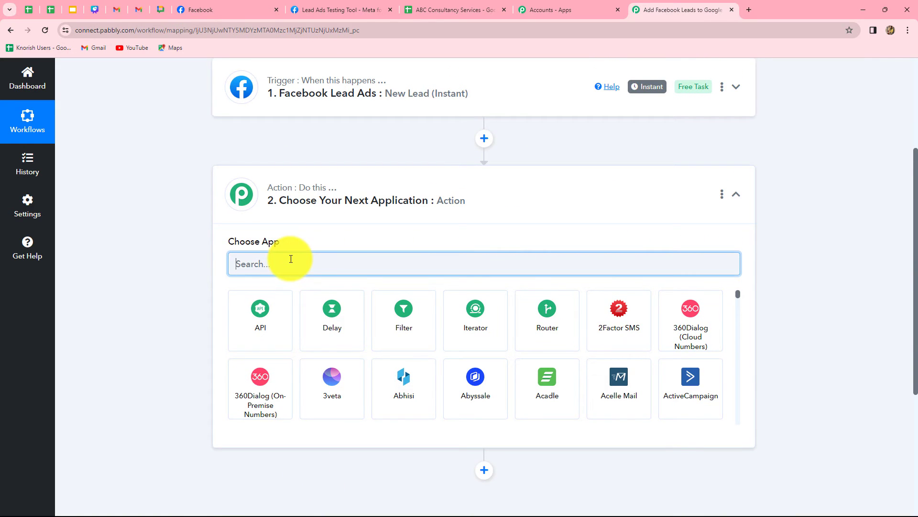
text(Googl)
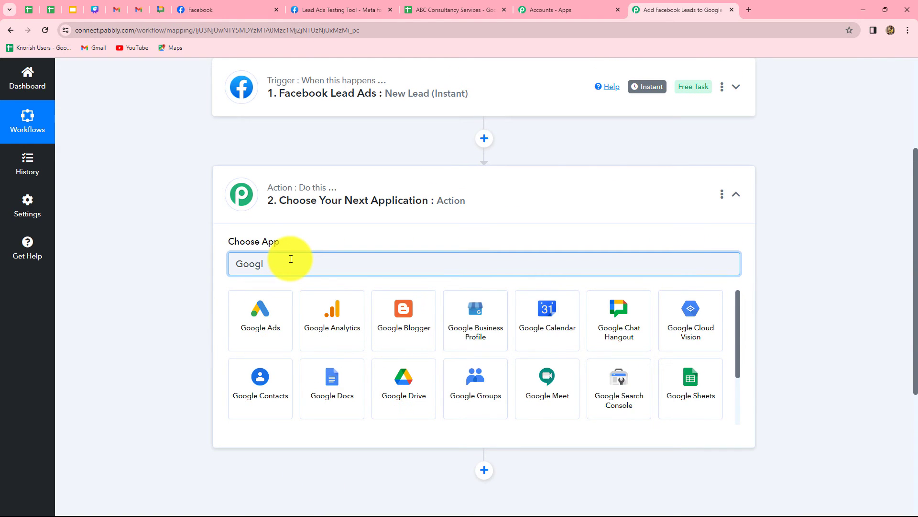
click(695, 398)
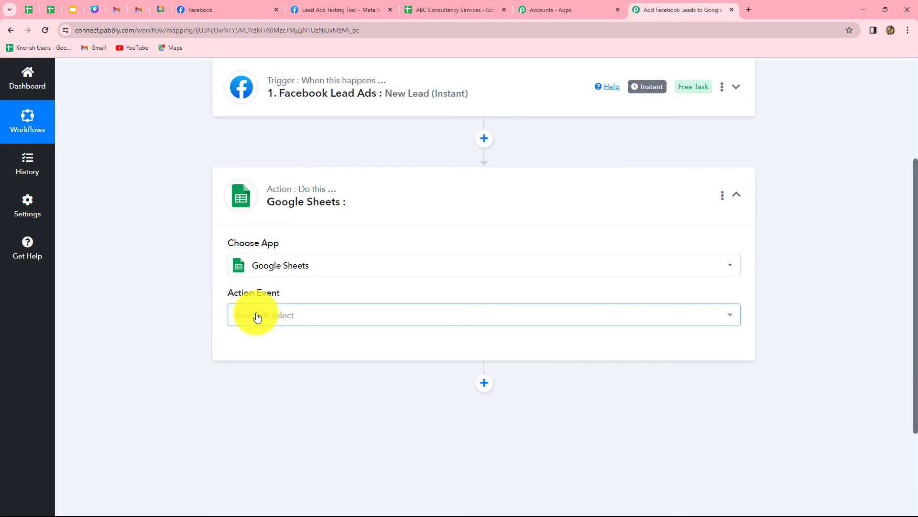
click(257, 316)
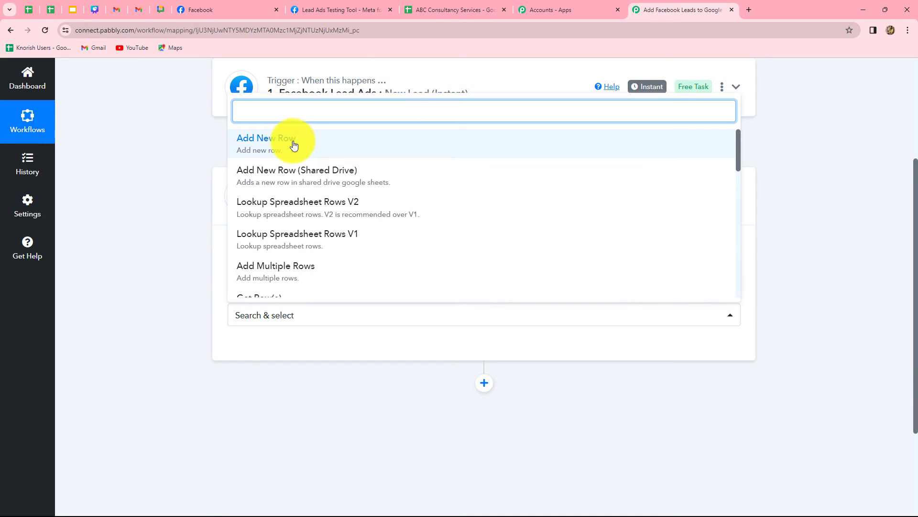
click(293, 145)
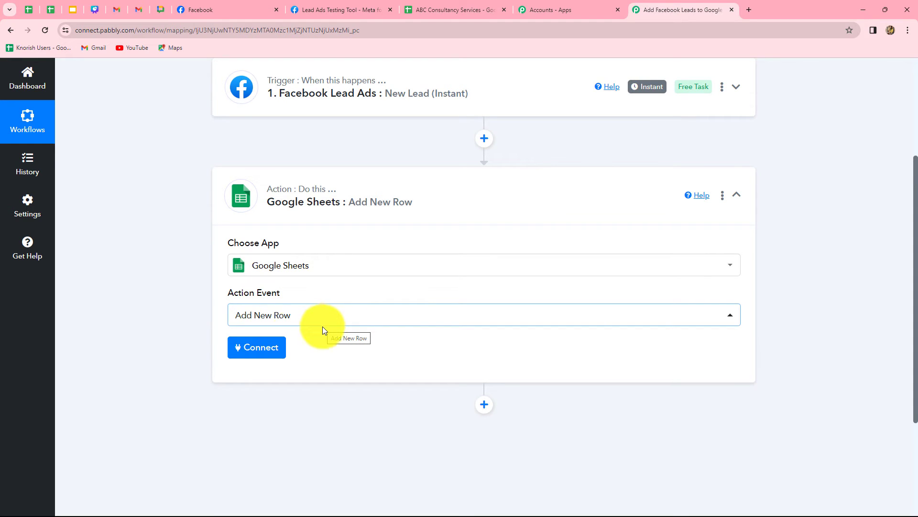
- Connect the action using the existing Google Sheets #36 connection and save
click(256, 351)
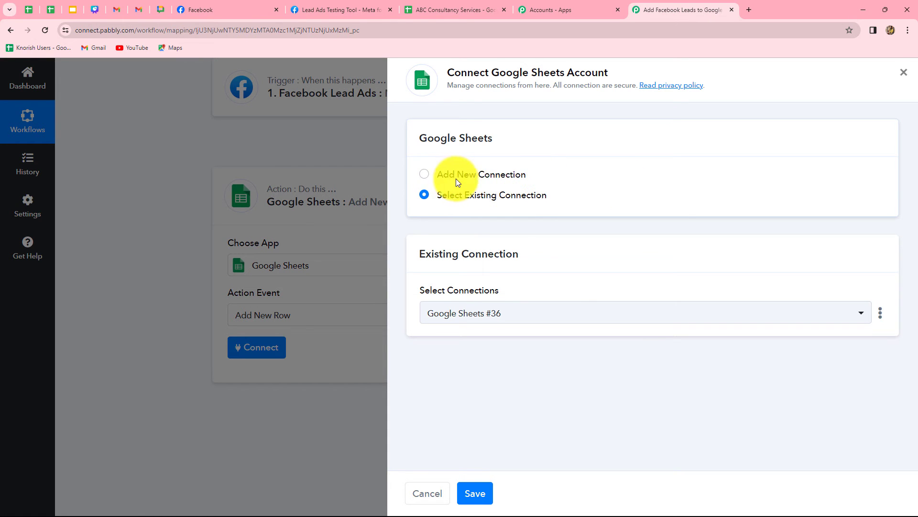
click(423, 175)
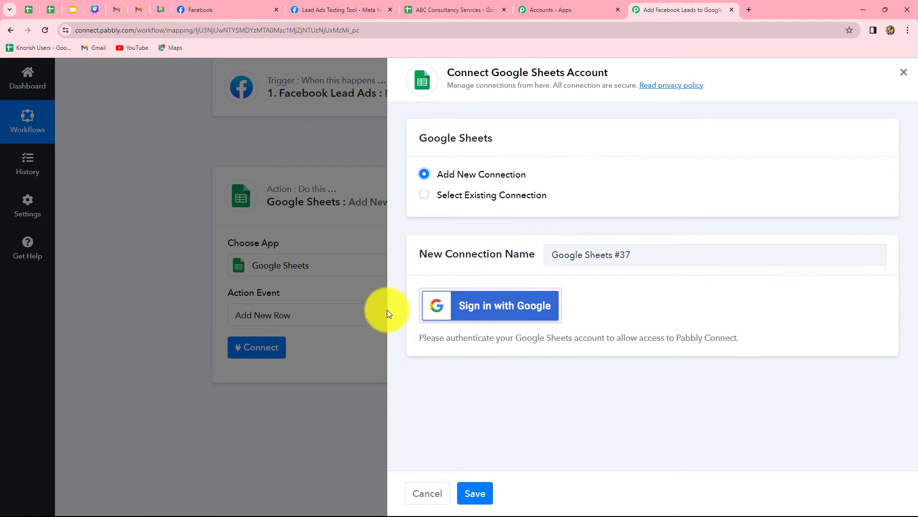
click(425, 195)
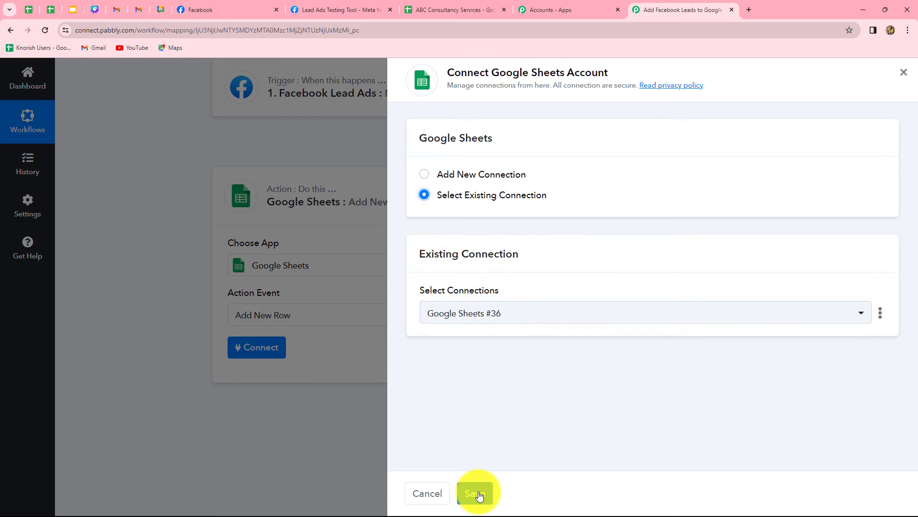
click(479, 494)
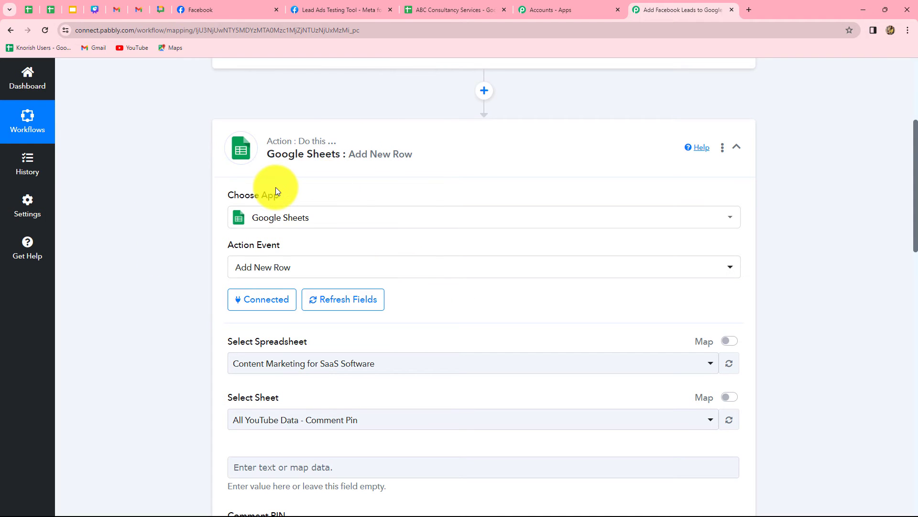
scroll(198, 310, down, 3)
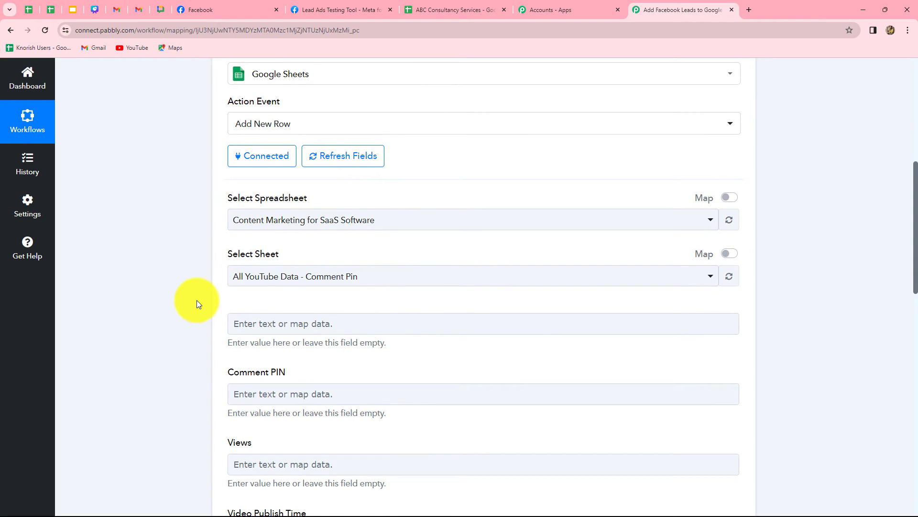
scroll(293, 278, down, 8)
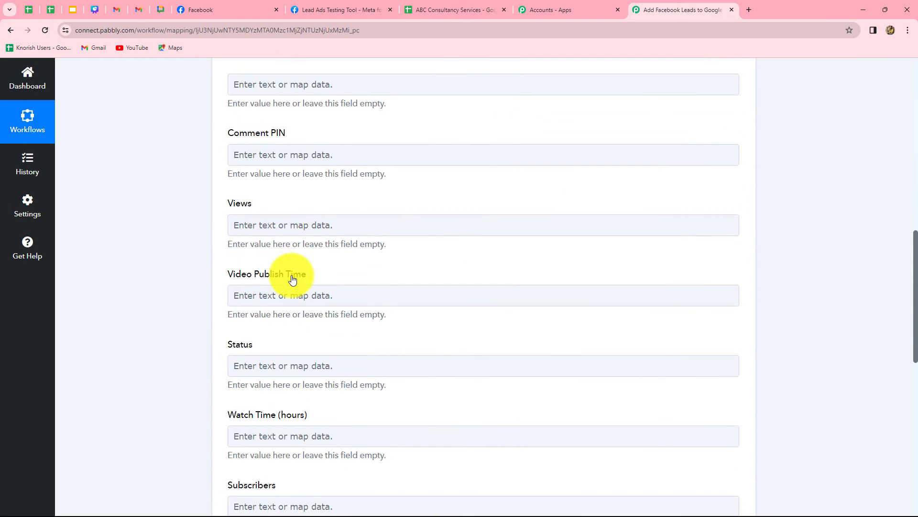
- Select the ABC Consultancy Services spreadsheet for the Add New Row action
scroll(293, 278, up, 8)
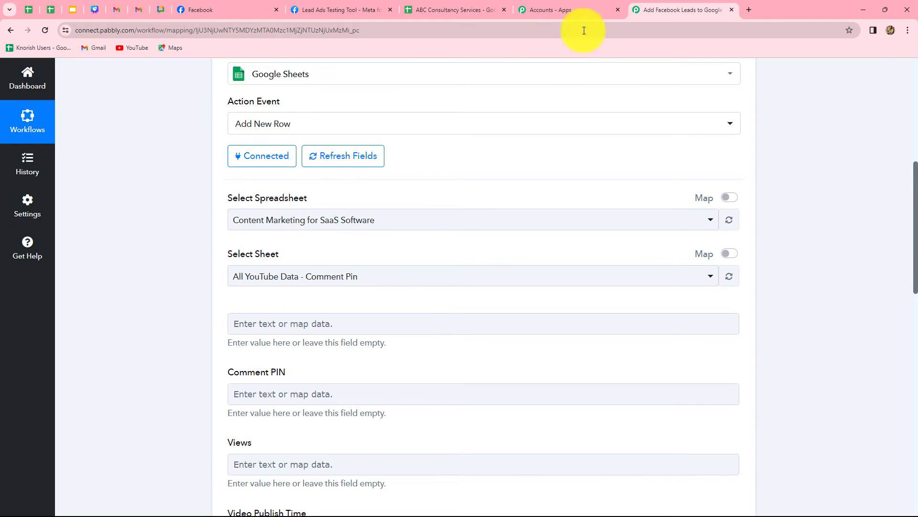
mouse_move(433, 8)
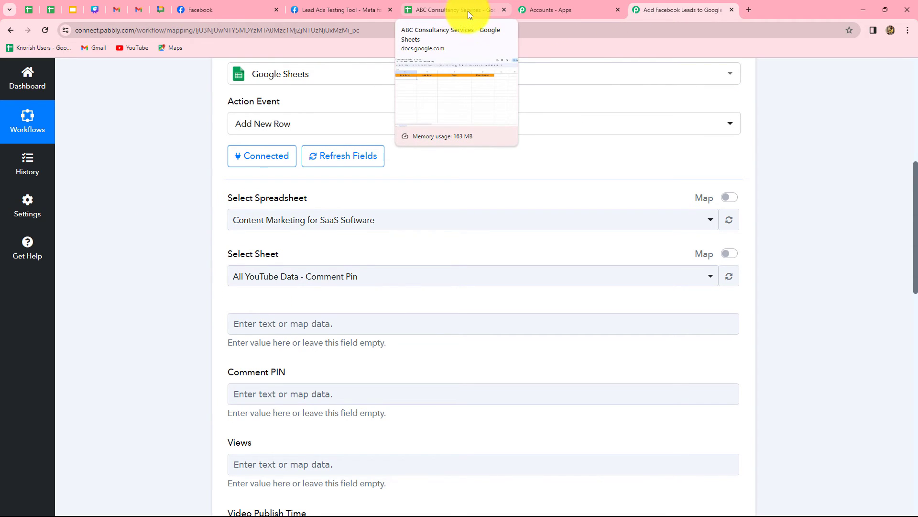
click(421, 219)
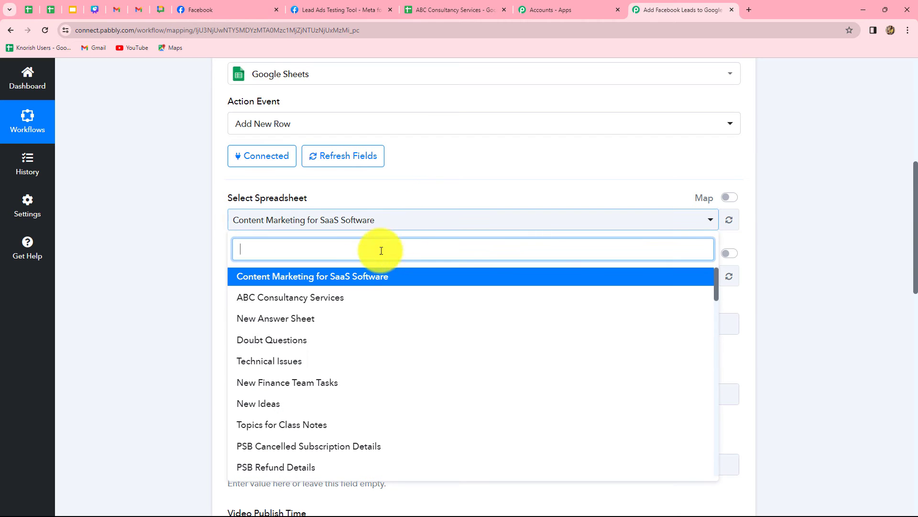
click(286, 298)
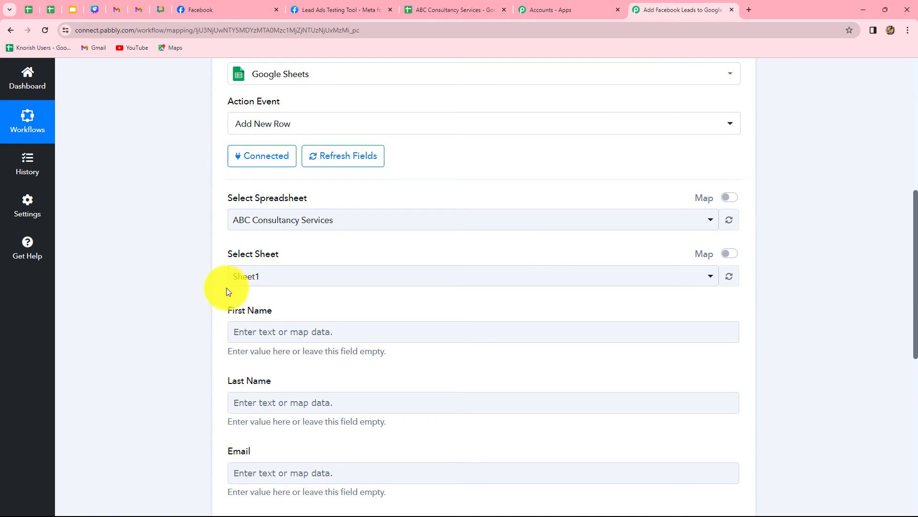
click(441, 11)
click(658, 10)
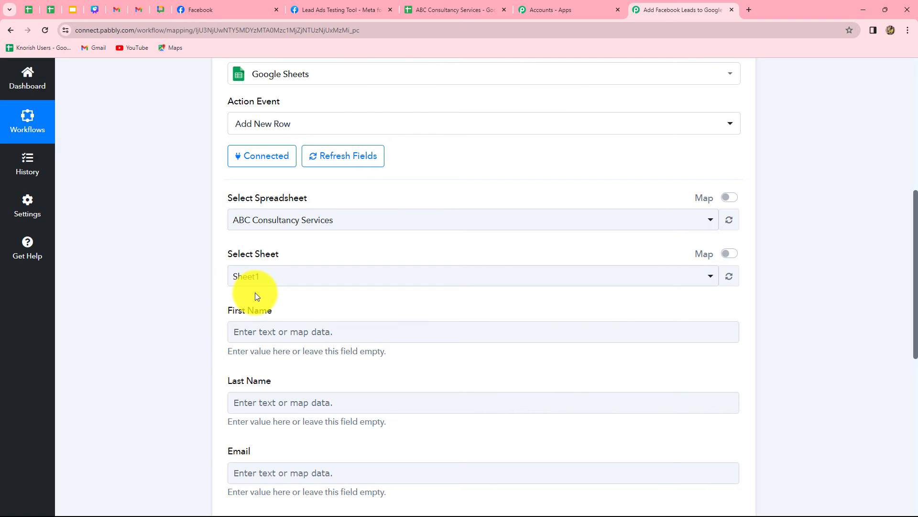
- Map the First Name field to the Facebook lead's Res4 First Name value
scroll(234, 332, down, 3)
click(234, 332)
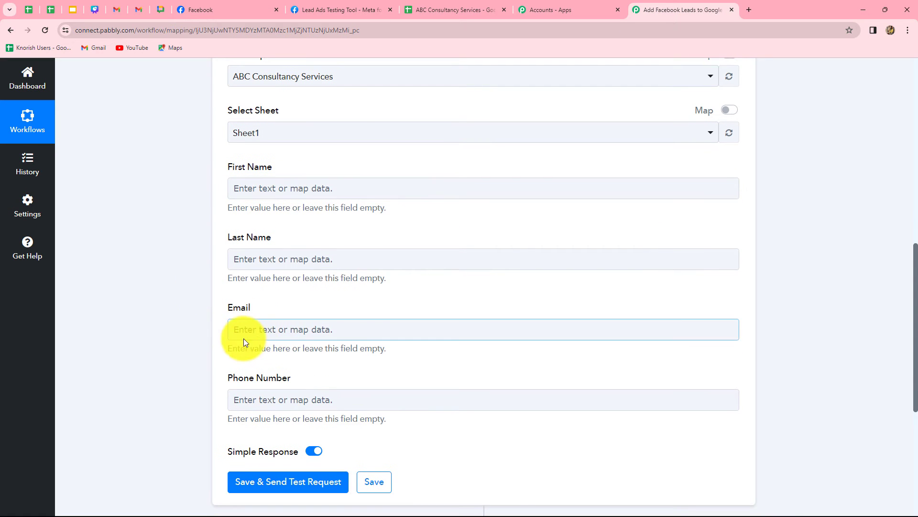
click(292, 399)
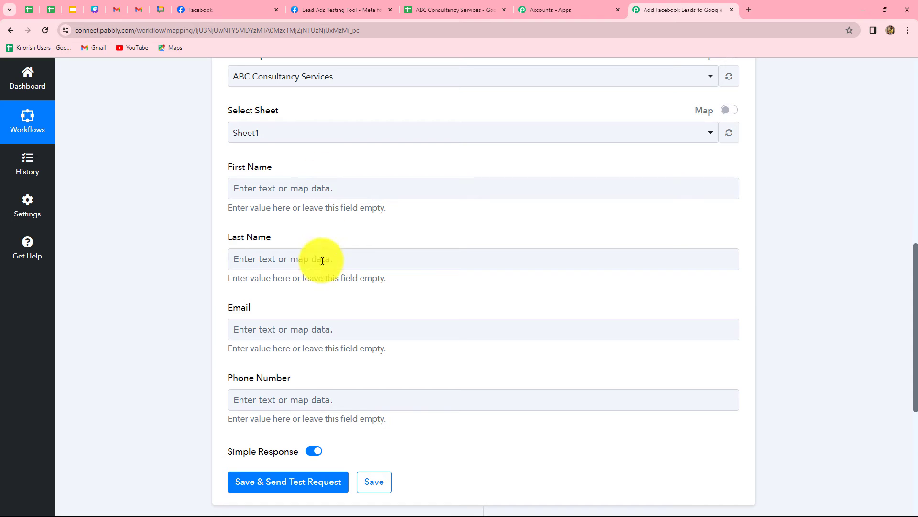
click(321, 188)
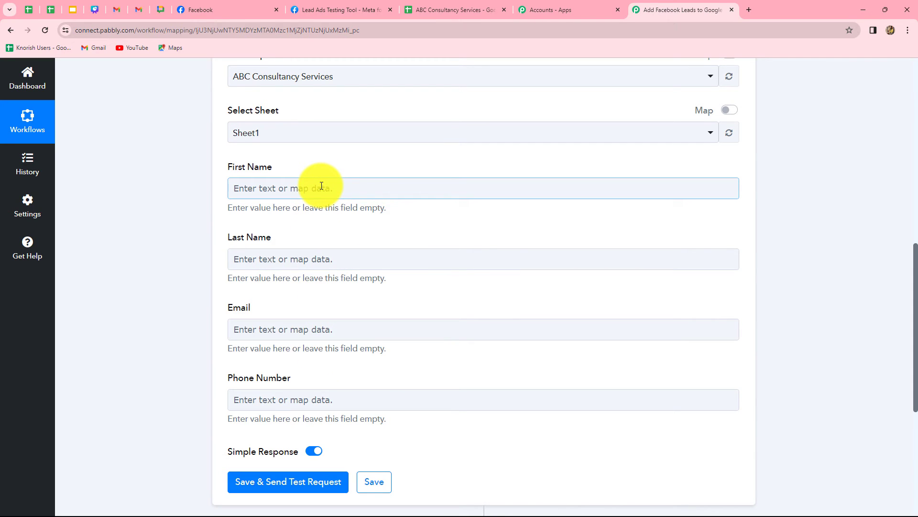
click(321, 187)
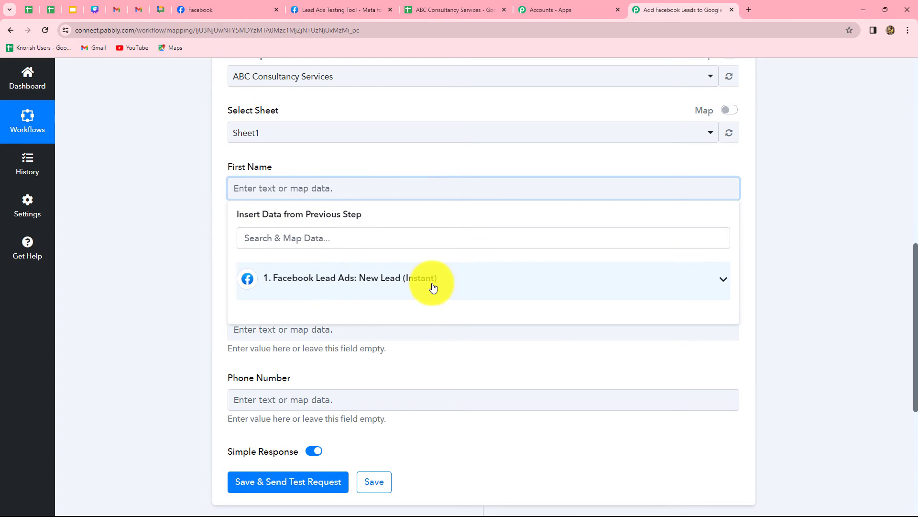
click(401, 280)
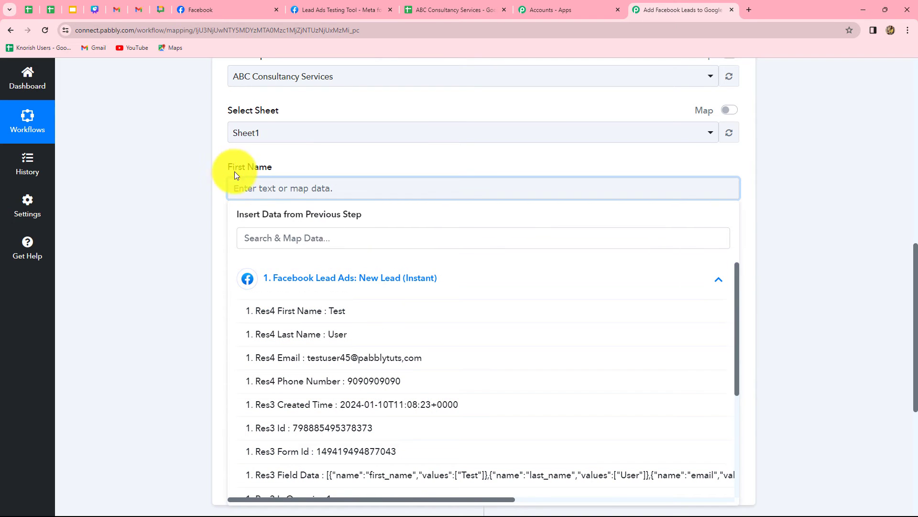
click(340, 313)
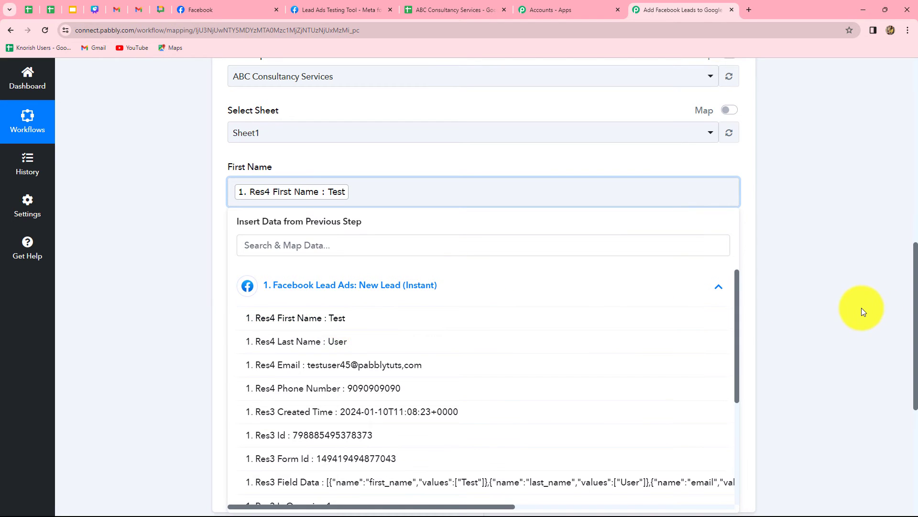
- Map the Last Name field to the Facebook lead's Res4 Last Name value
click(861, 311)
click(390, 276)
click(303, 260)
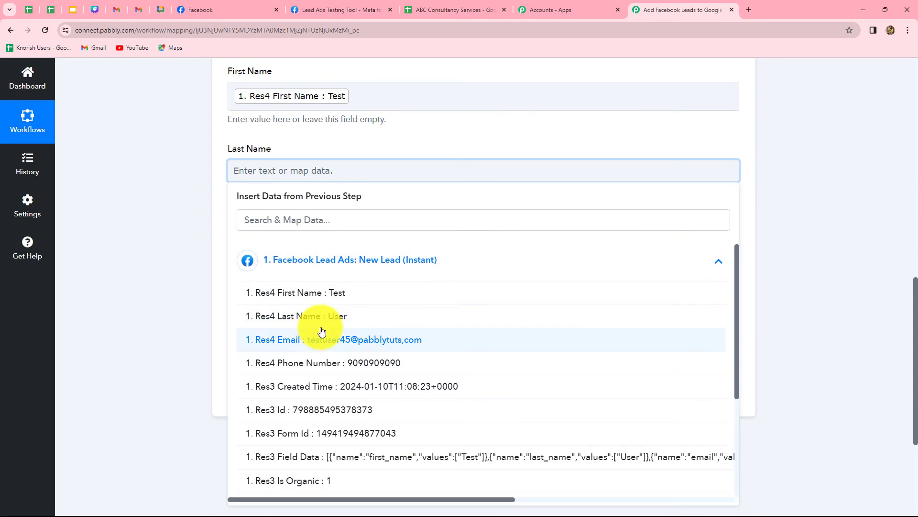
click(333, 320)
click(785, 292)
- Map the Email and Phone Number fields to the lead's Res4 Email and Res4 Phone Number values
scroll(377, 215, down, 3)
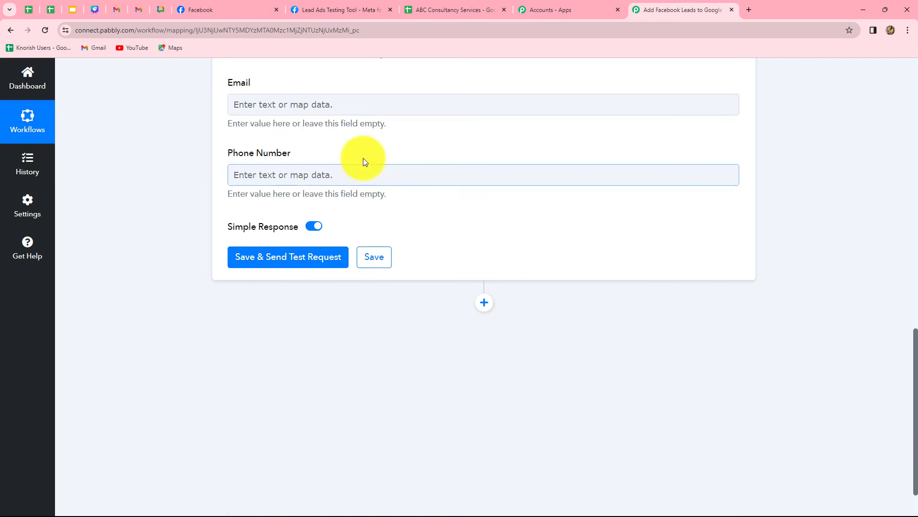
click(358, 109)
click(358, 198)
click(335, 211)
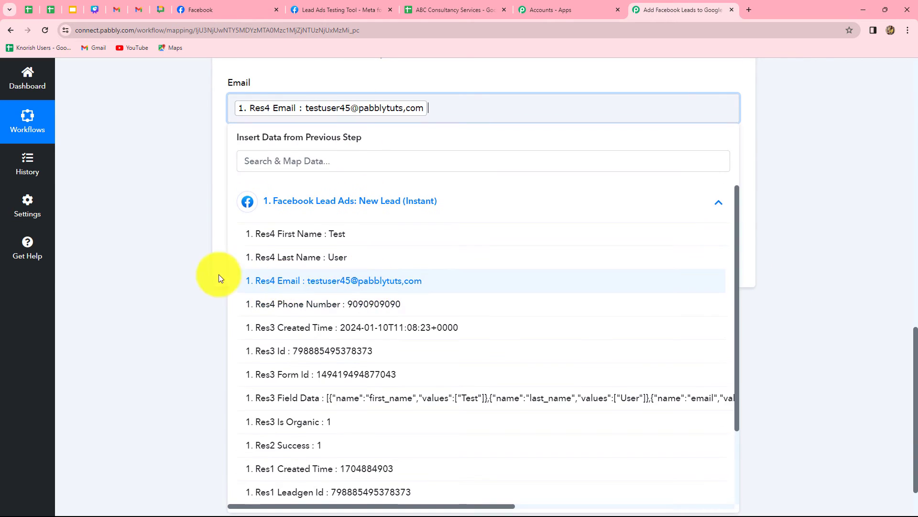
click(219, 227)
click(244, 183)
click(301, 281)
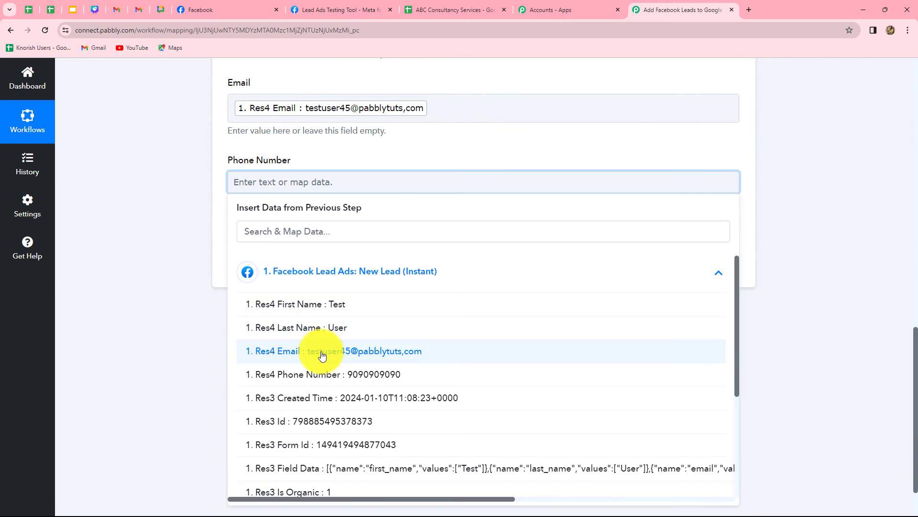
click(323, 373)
click(135, 336)
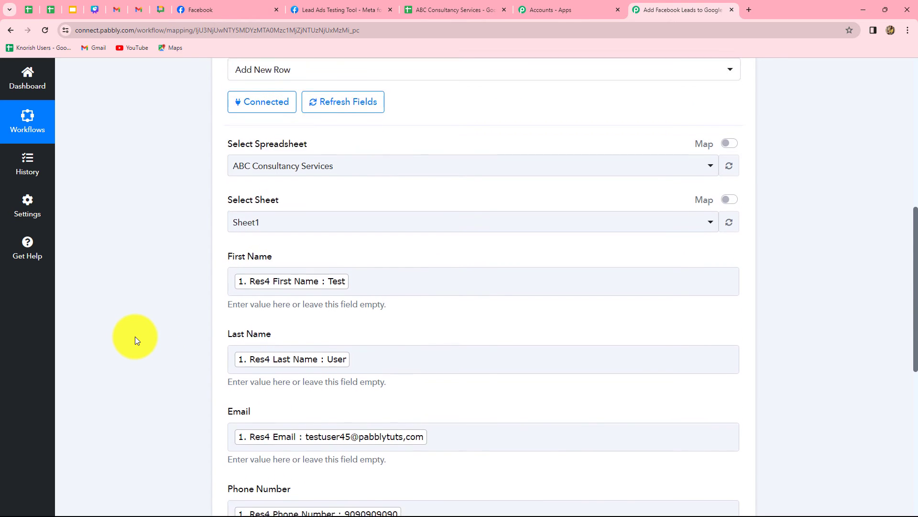
- Save the Google Sheets action and send a test request
scroll(135, 337, down, 5)
scroll(135, 337, up, 2)
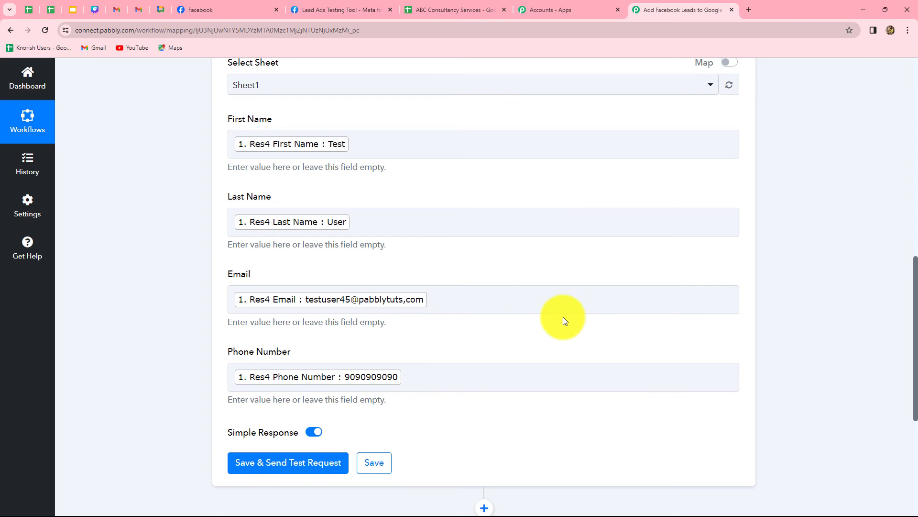
scroll(566, 319, down, 5)
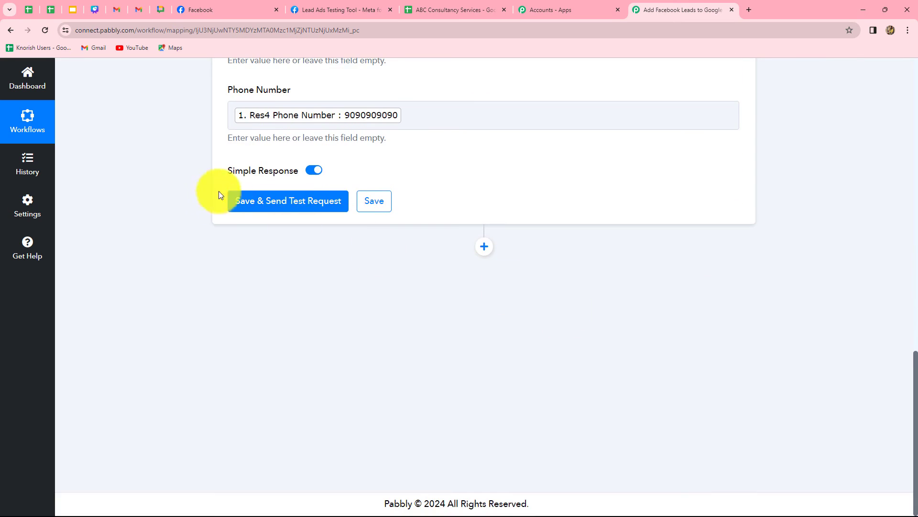
click(300, 201)
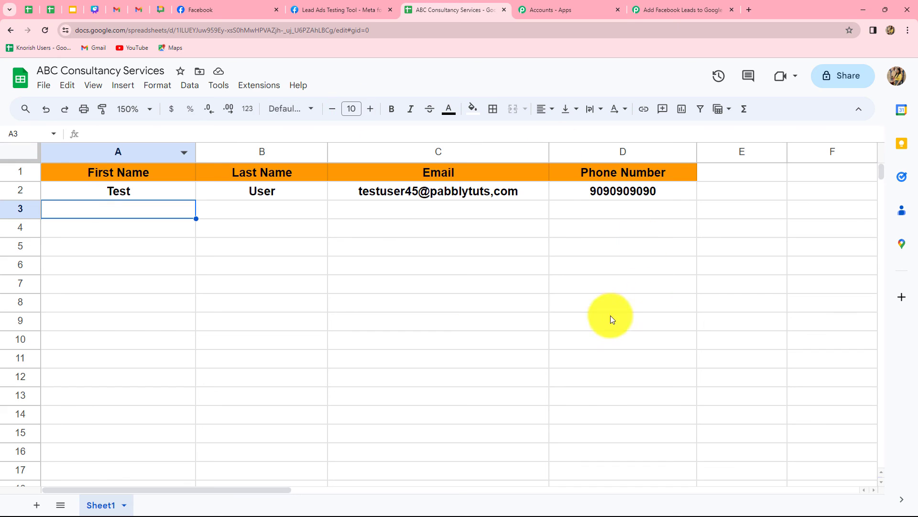
- Compare the finished workflow with the test row in the ABC Consultancy Services sheet
click(665, 8)
scroll(816, 309, up, 15)
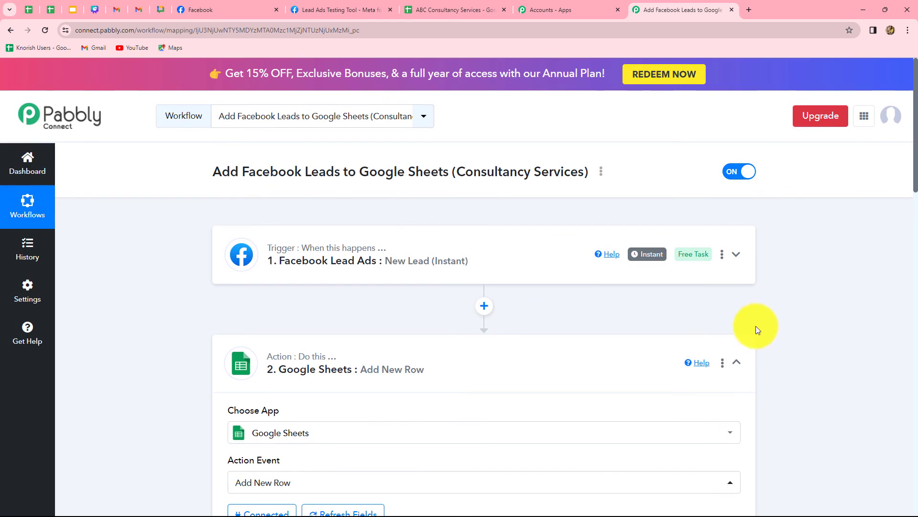
click(736, 362)
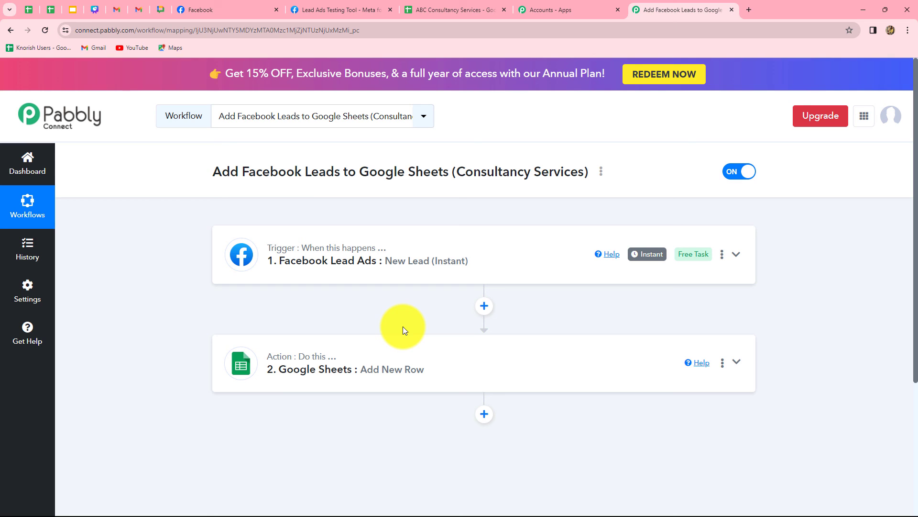
click(472, 9)
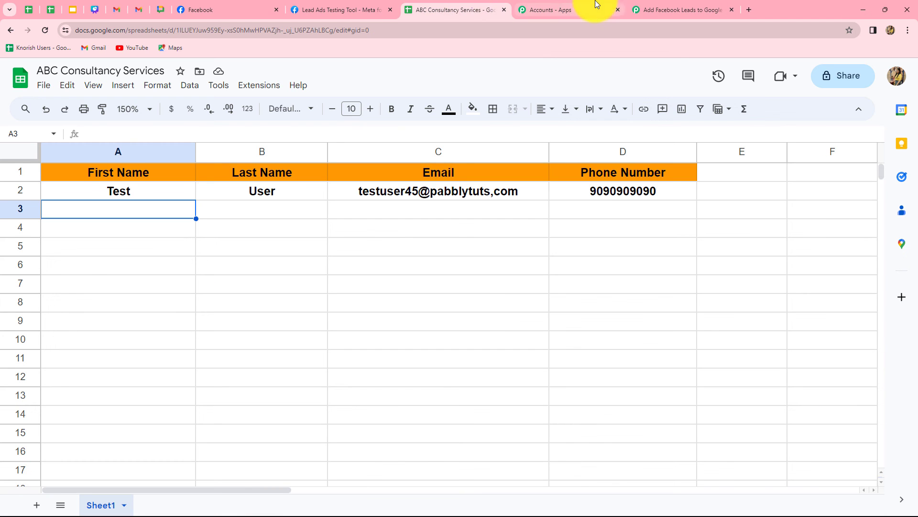
click(644, 4)
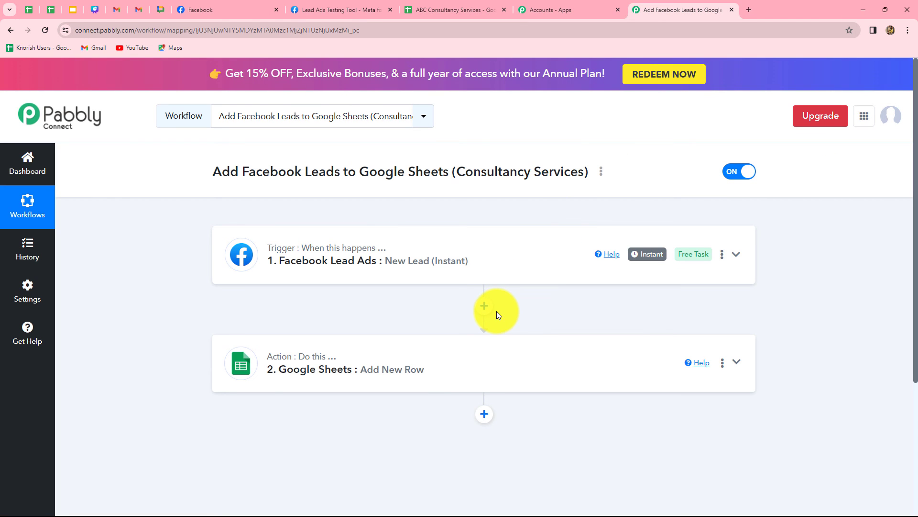